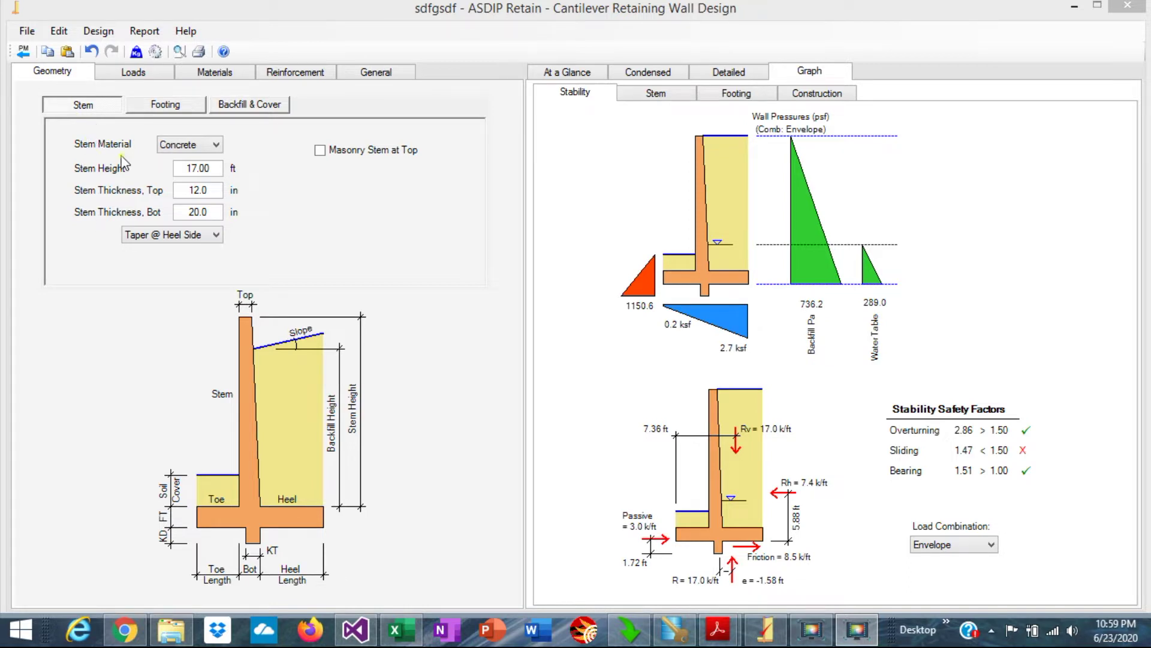
Keep the stem material as concrete, with the taper on the heel side.
click(216, 146)
click(217, 147)
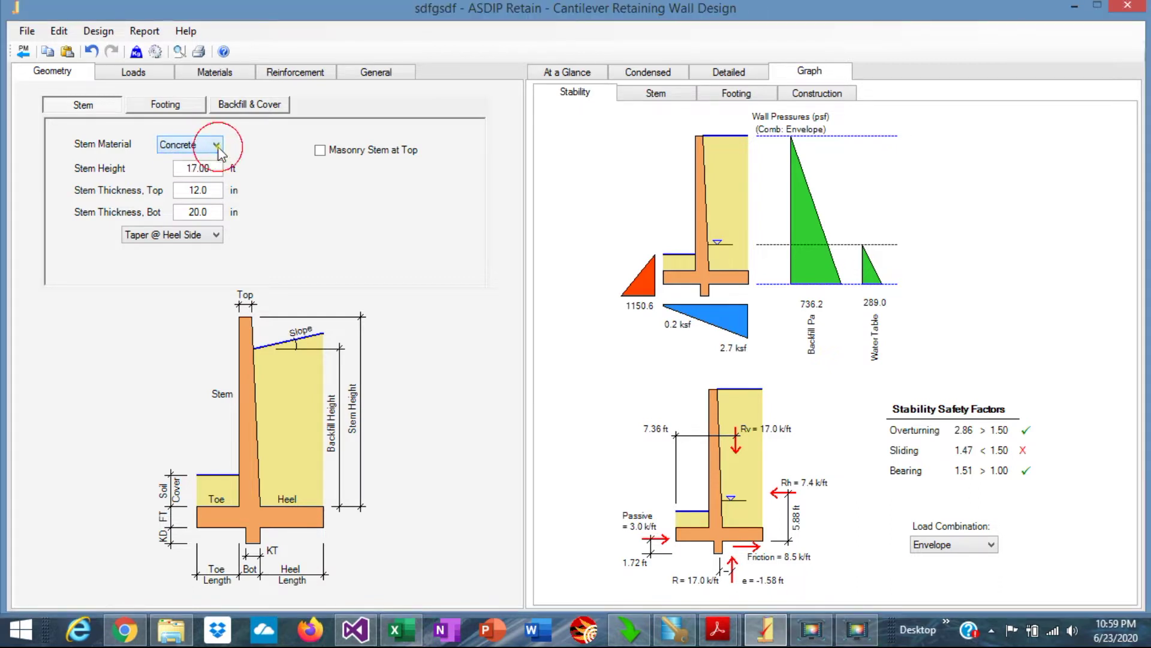
click(217, 237)
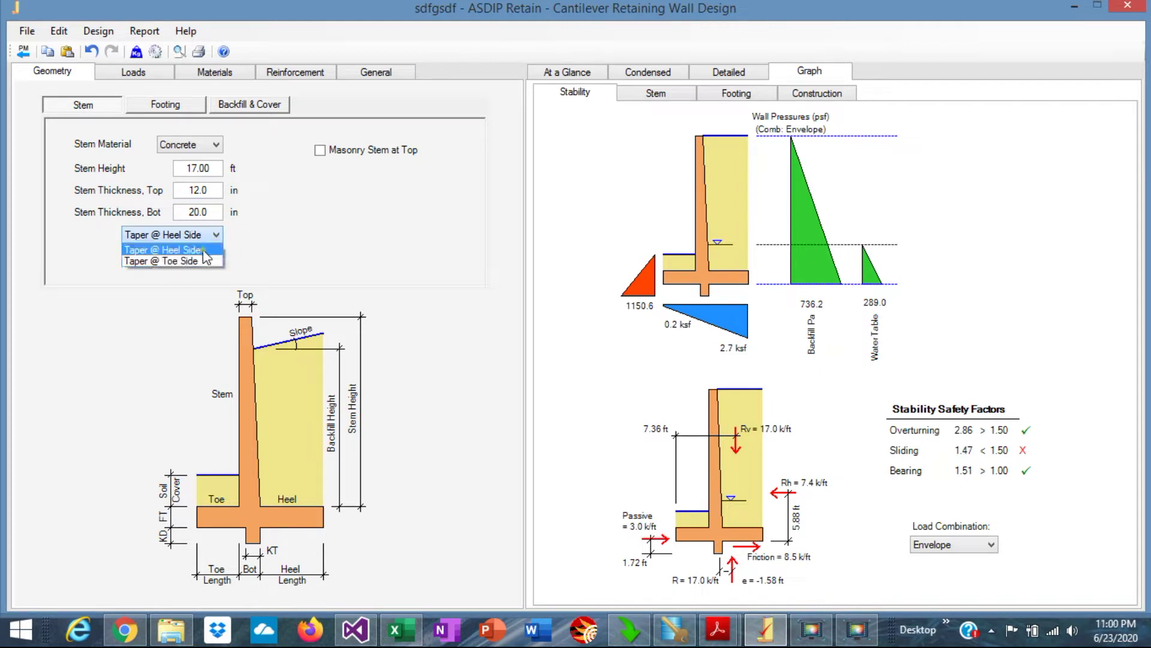
click(200, 227)
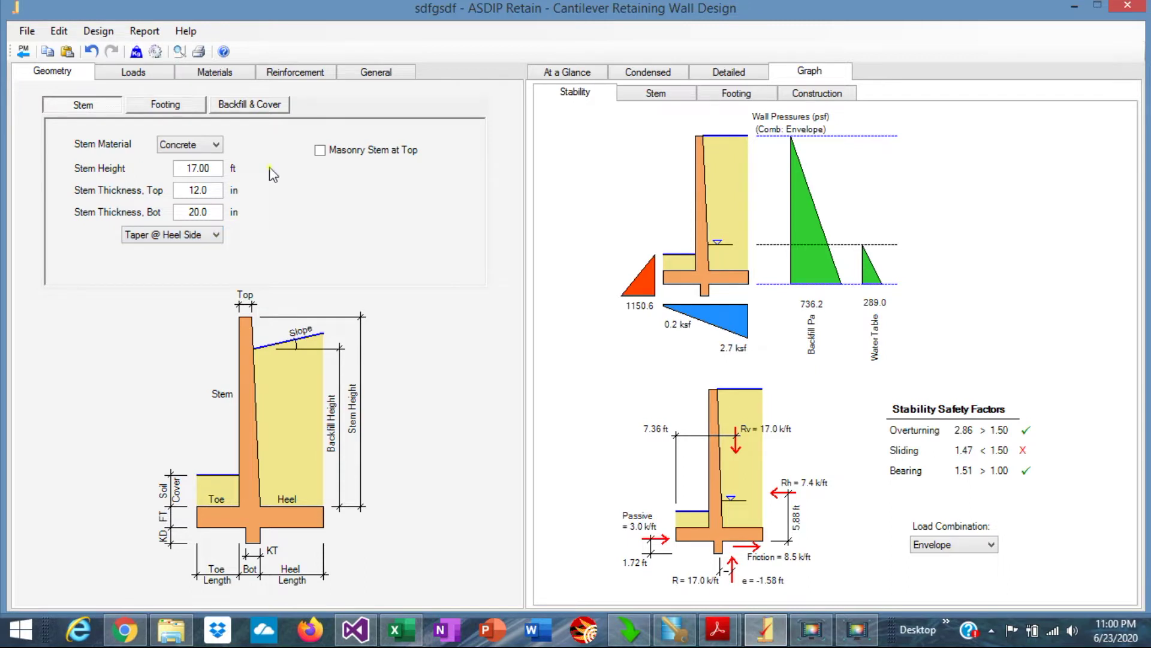
Try a masonry top section and a masonry stem, then revert to an all-concrete stem.
click(320, 149)
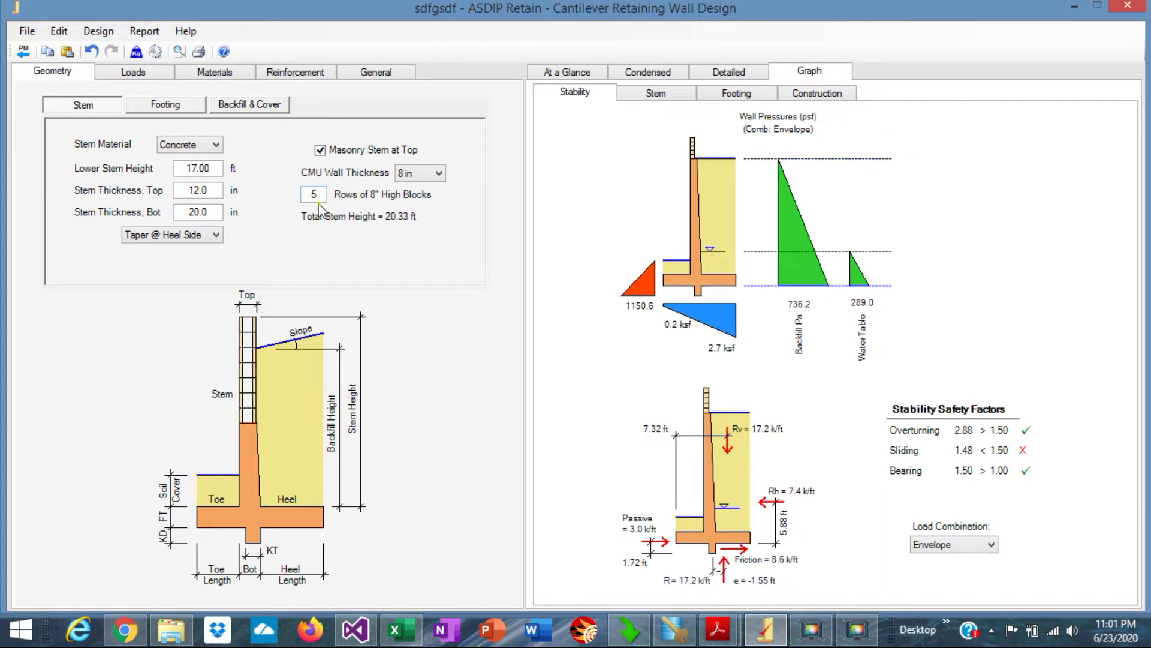
key(space)
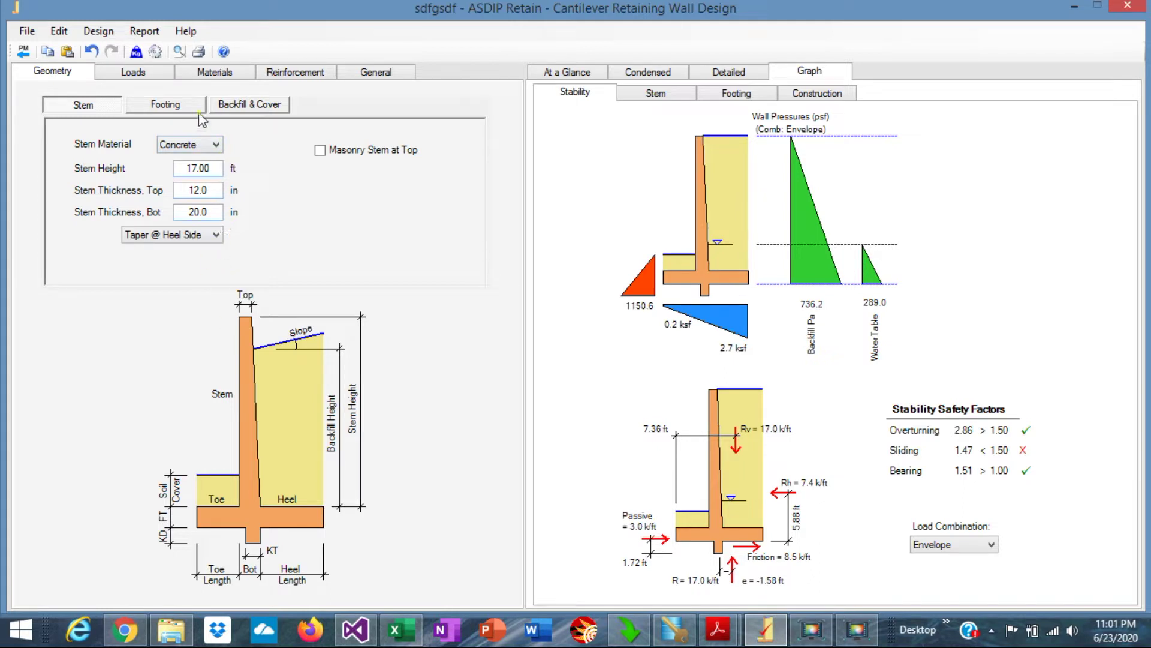
click(215, 145)
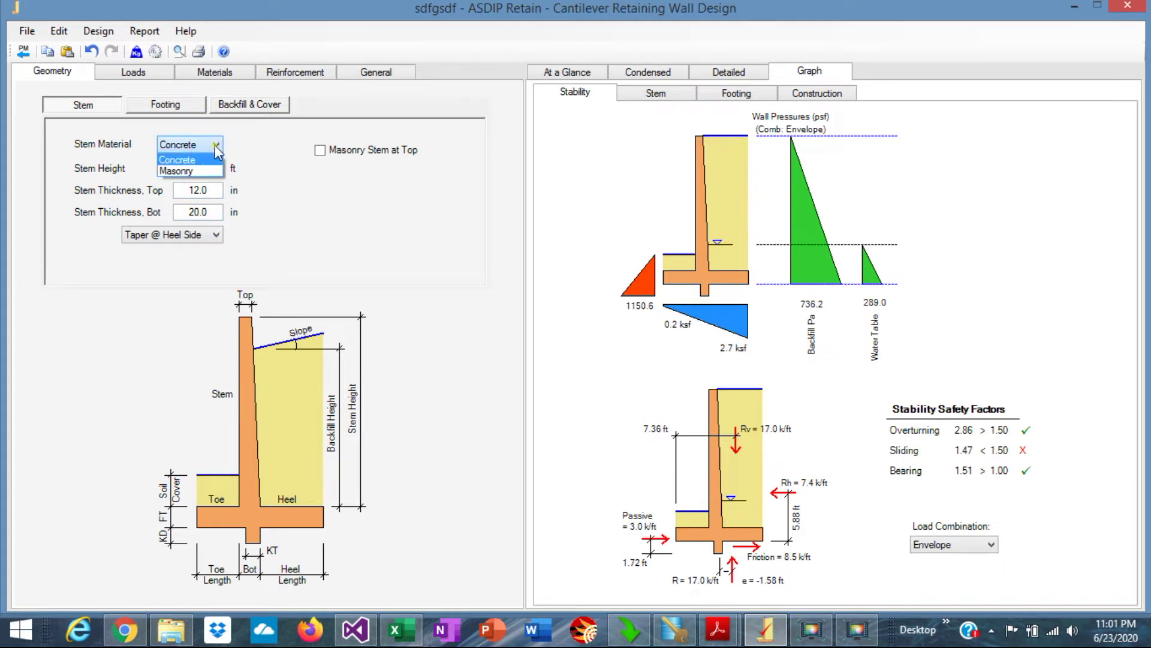
click(197, 169)
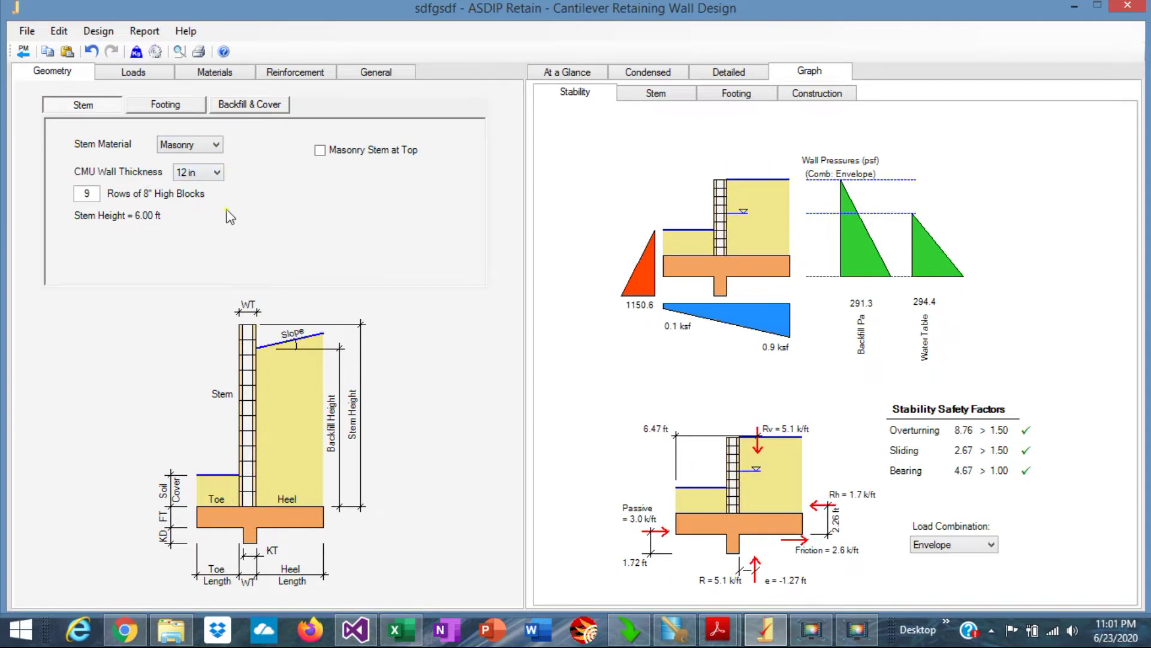
click(319, 150)
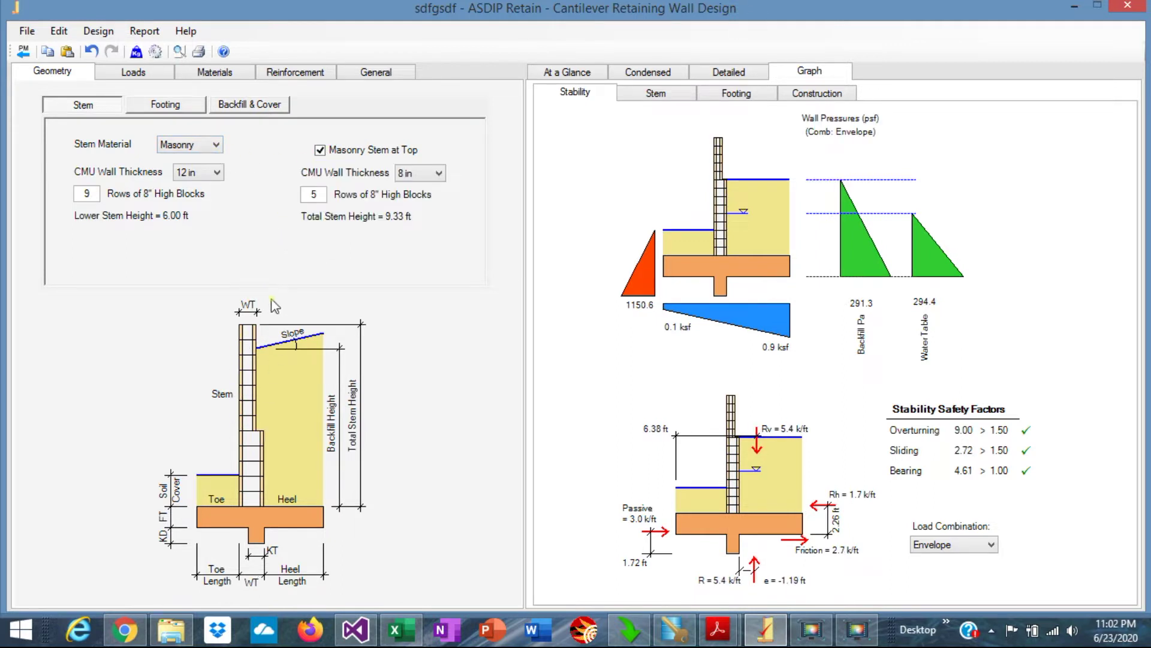
click(215, 144)
click(182, 155)
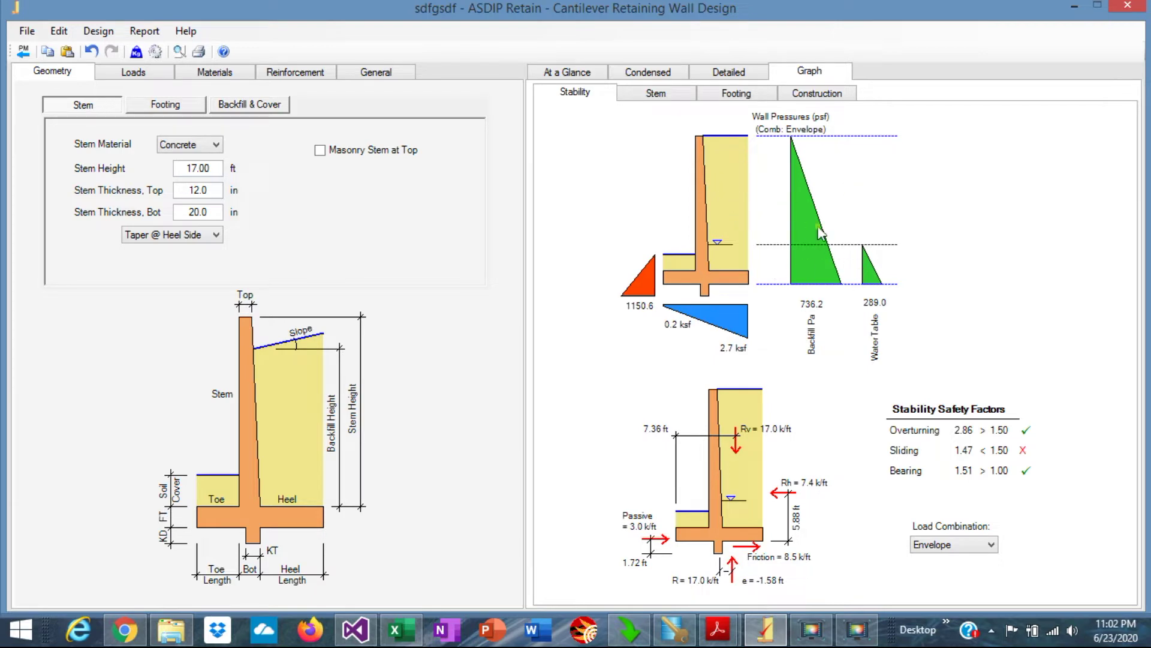
Preview the at-a-glance and condensed summaries, then return to the stability graphs.
click(570, 72)
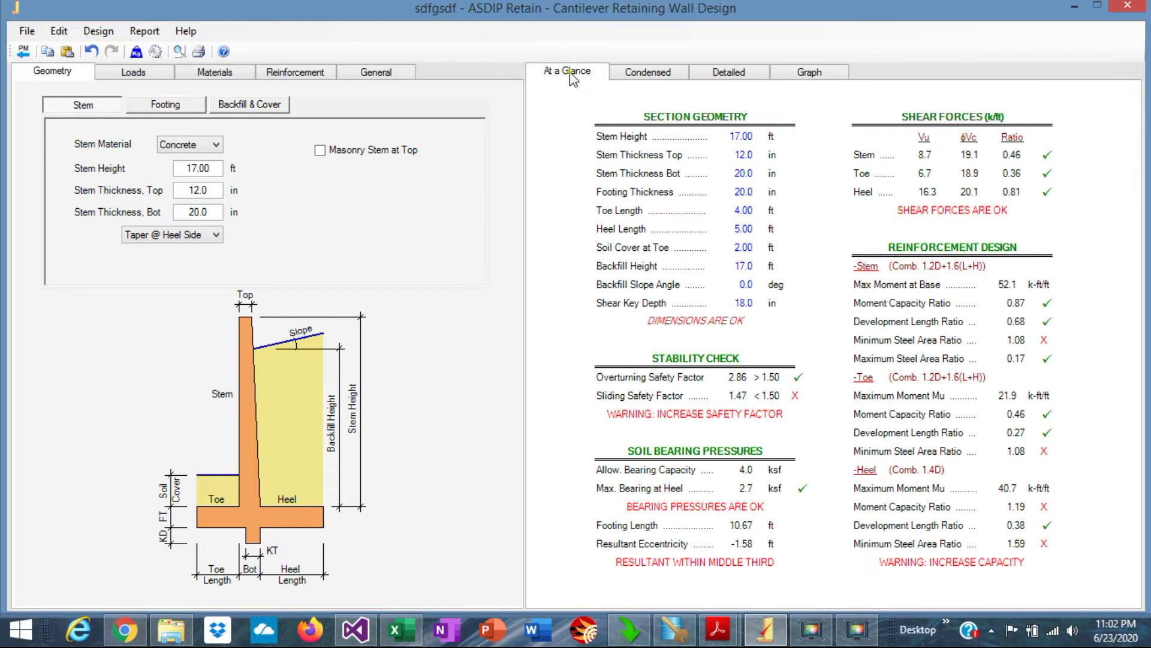
click(648, 73)
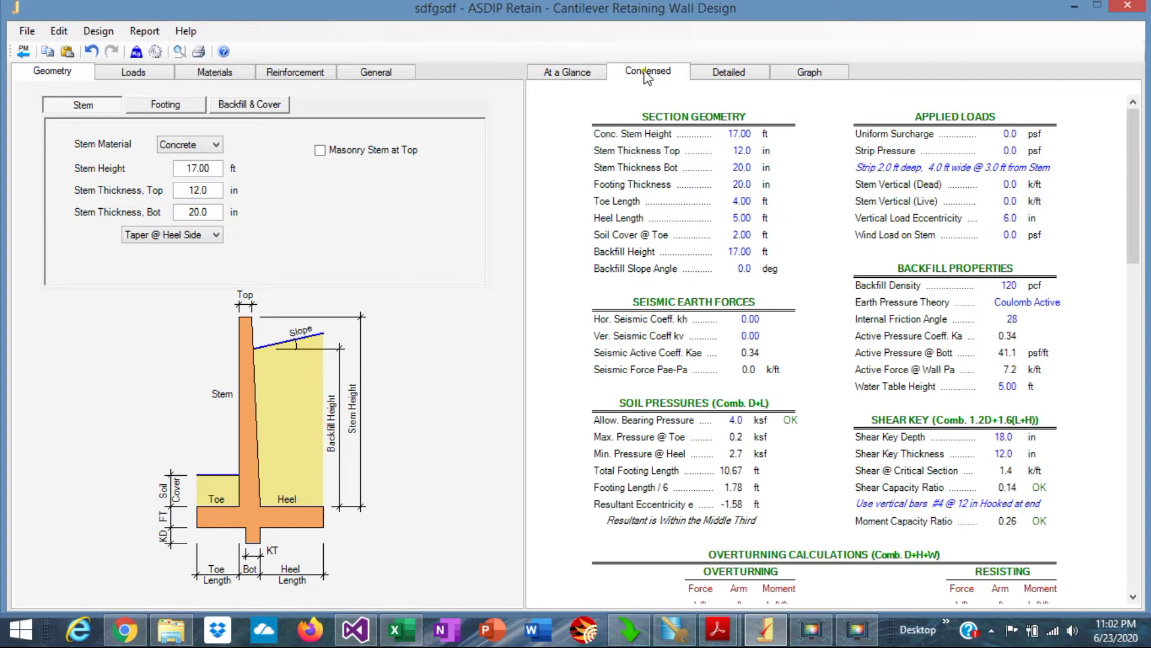
click(810, 72)
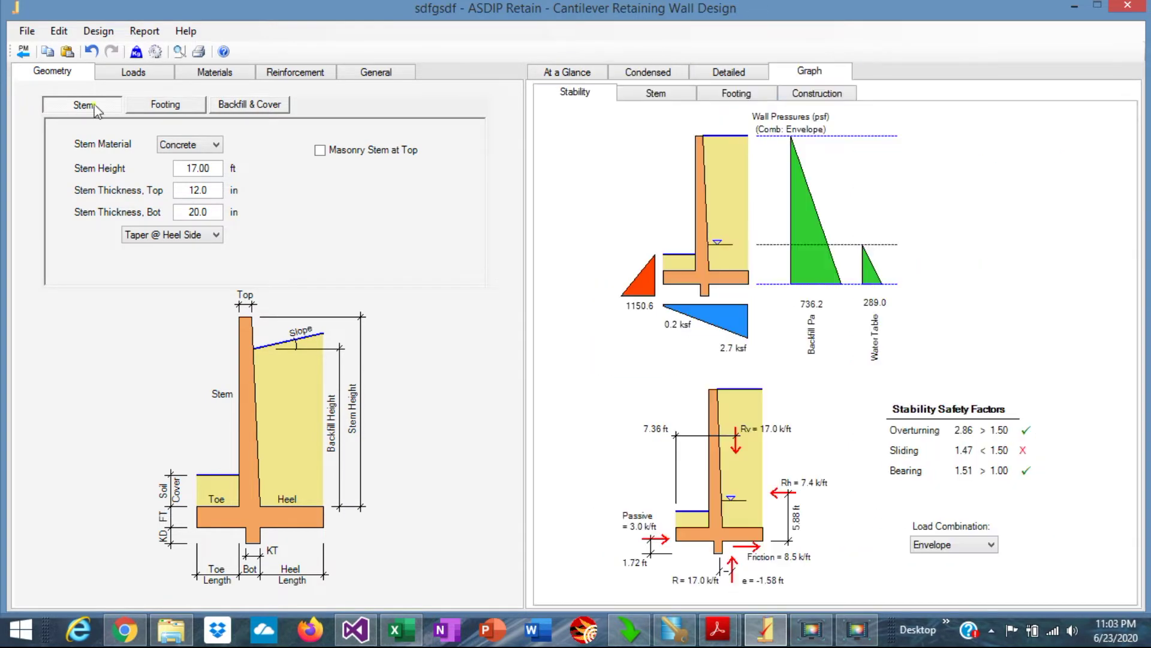
Keep the wall on a spread footing instead of piles, with an 18 in shear key depth.
click(166, 108)
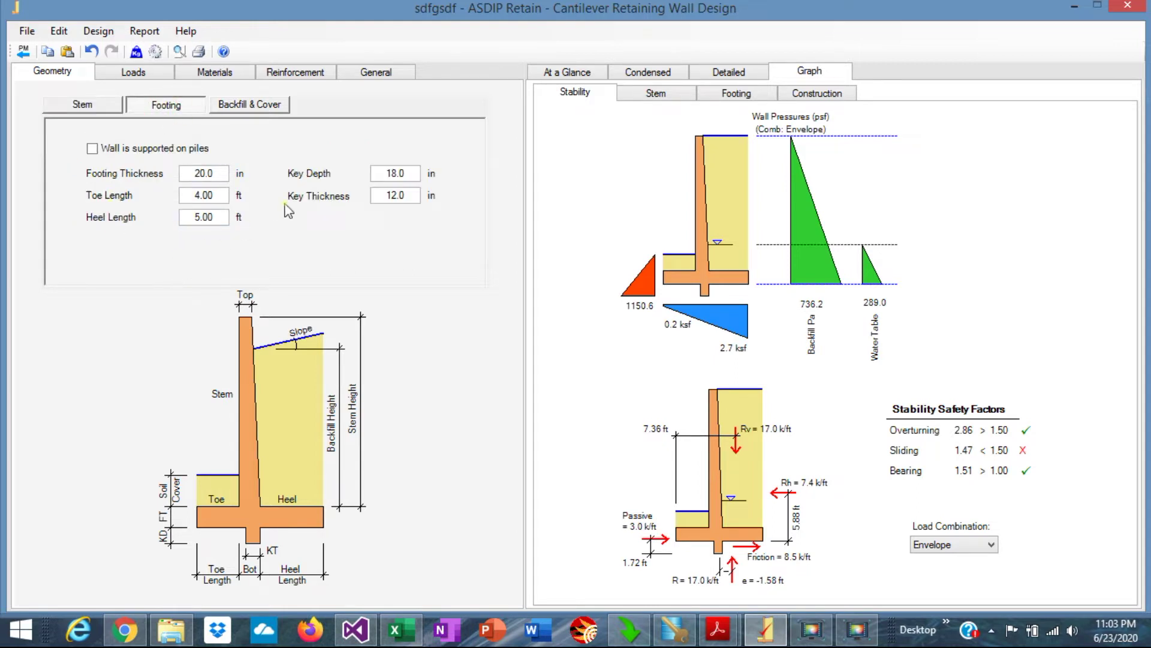
click(190, 222)
click(93, 149)
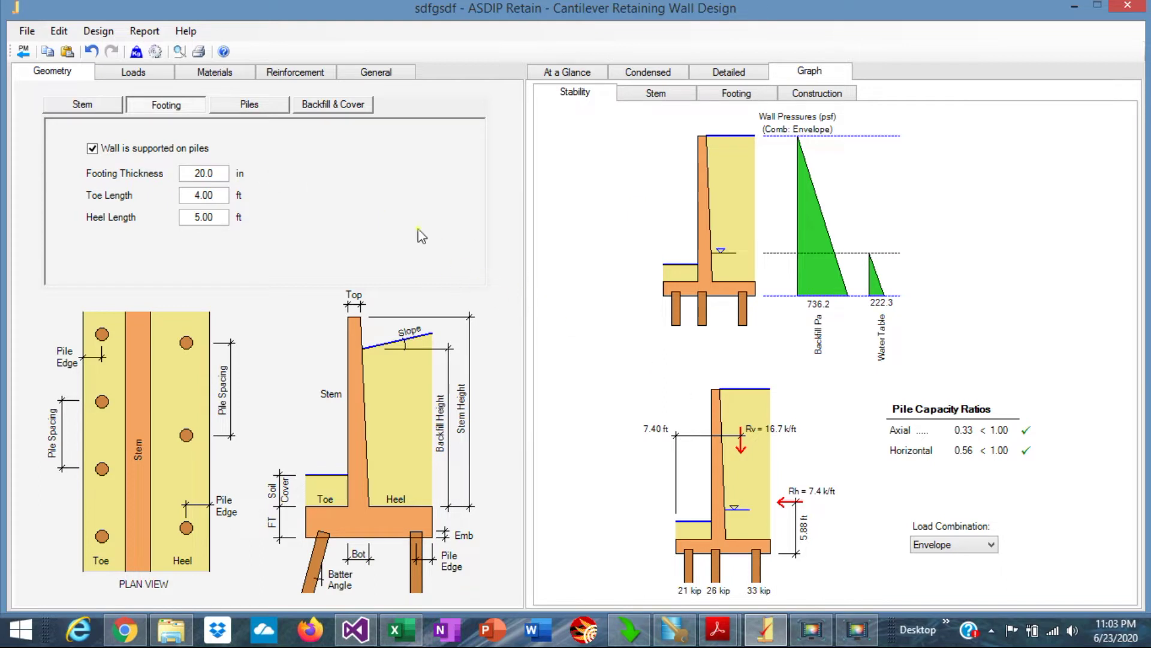
click(93, 148)
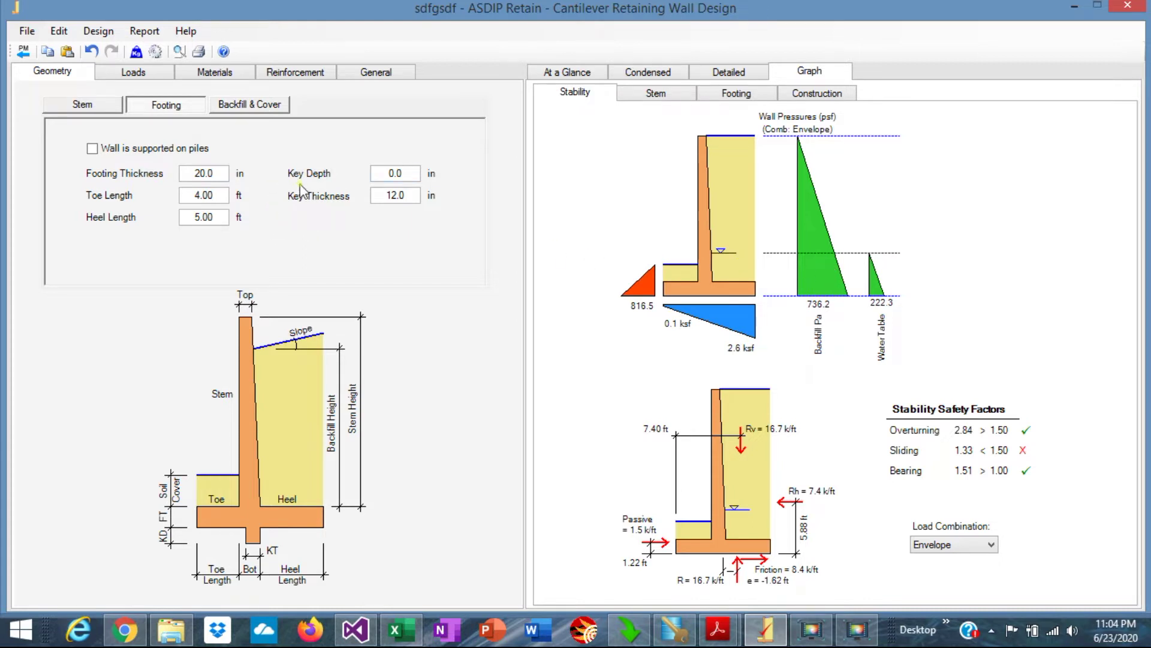
click(411, 173)
text(18)
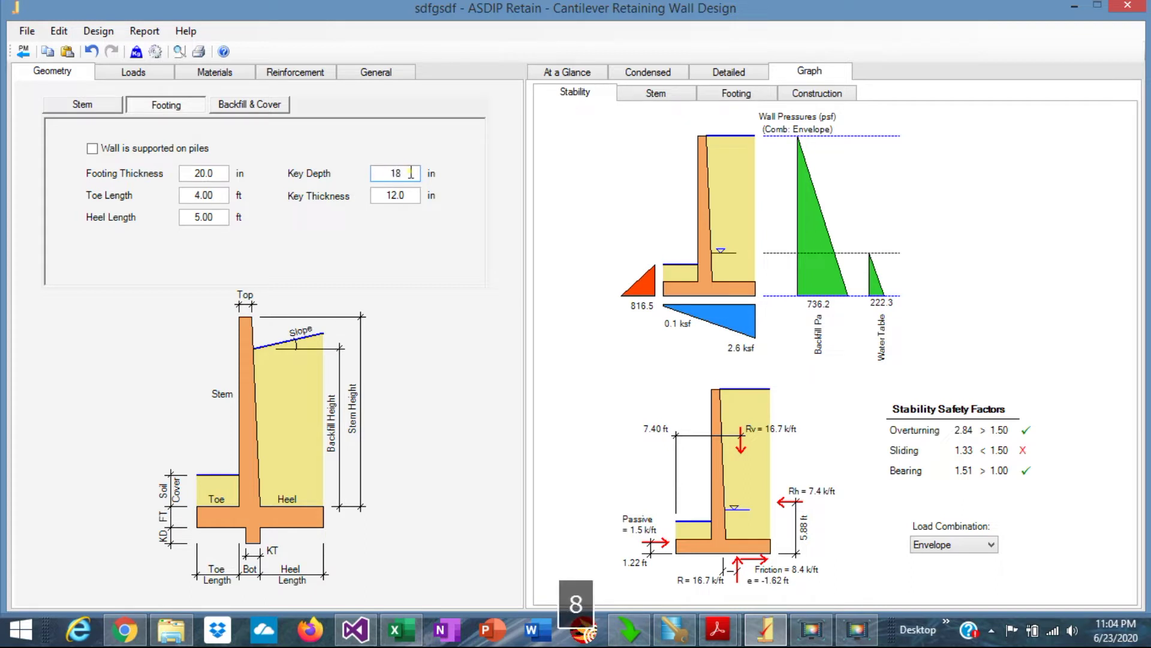
key(Return)
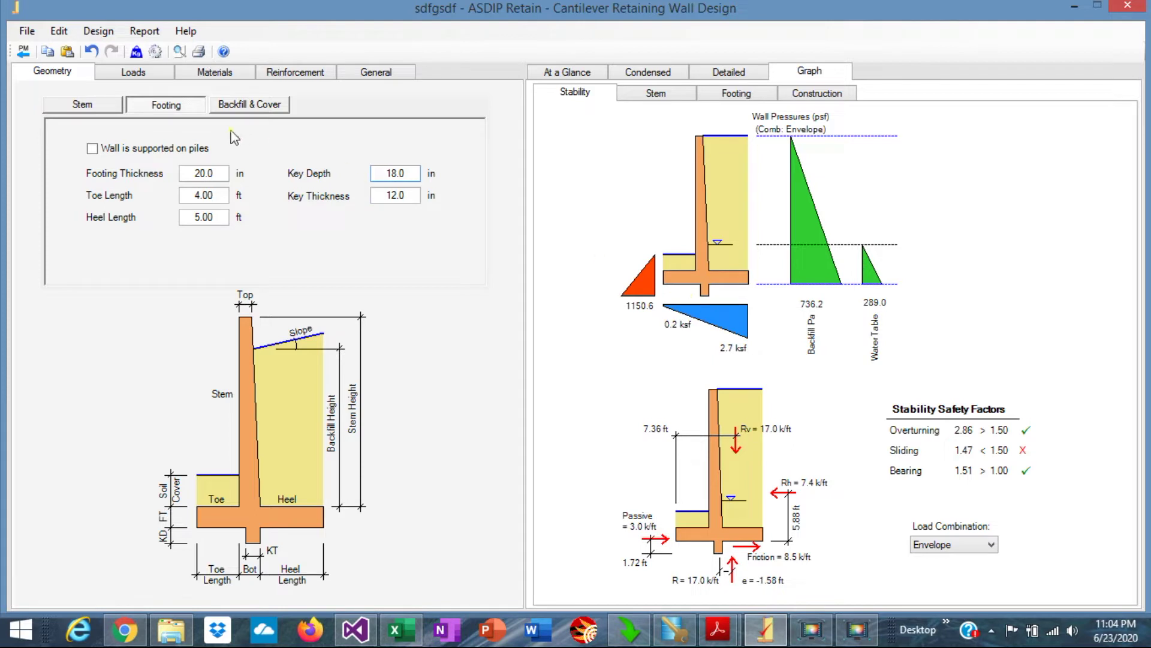
click(245, 113)
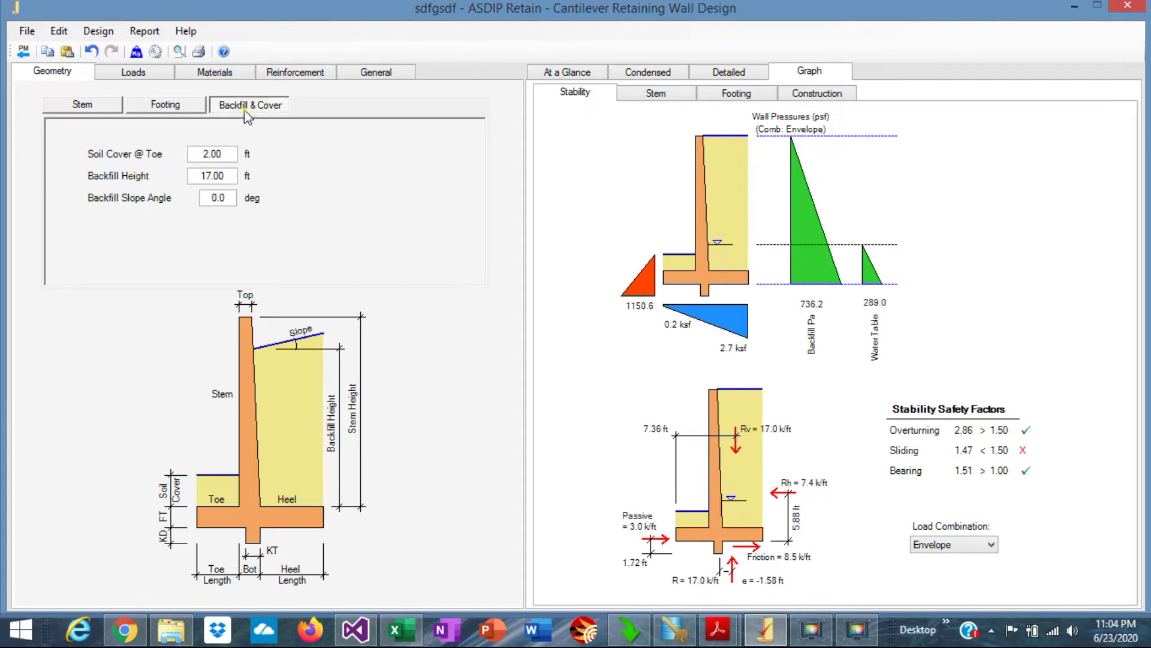
Change the backfill height to 15 ft and observe the resulting stability factors.
double_click(226, 175)
text(15)
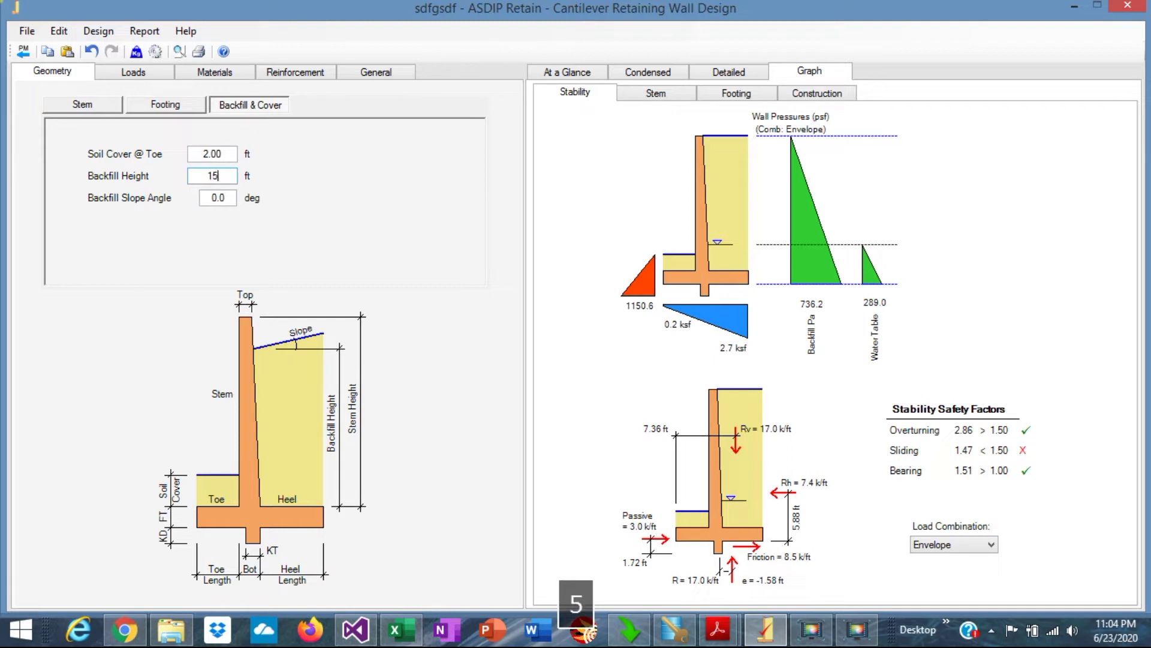
key(Return)
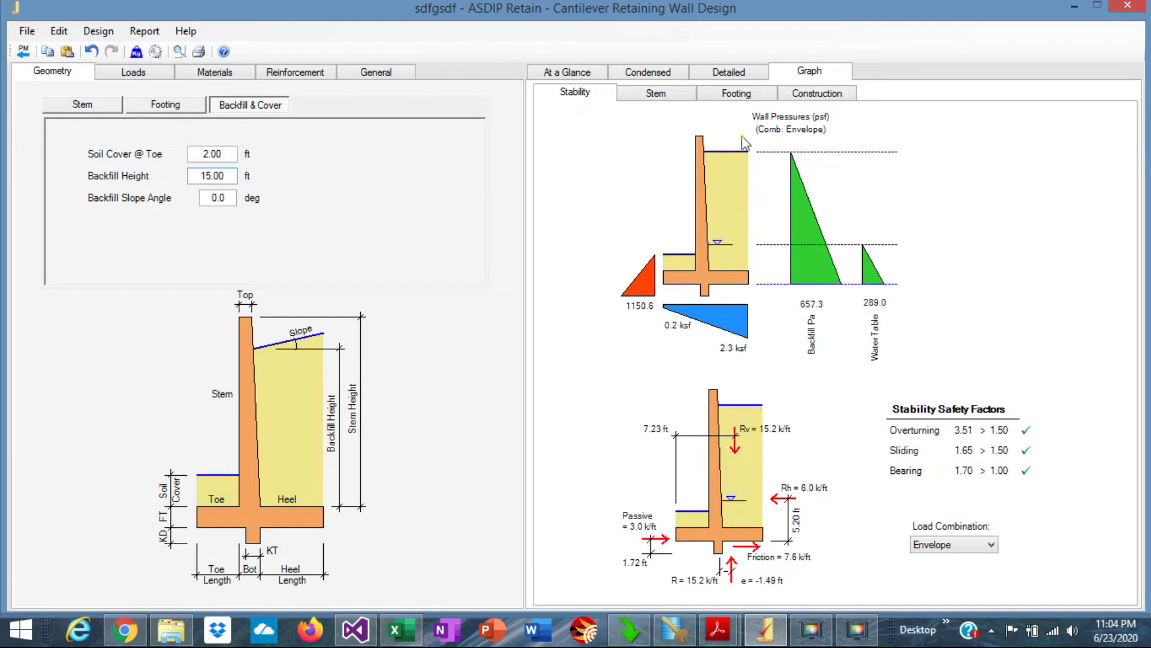
click(130, 74)
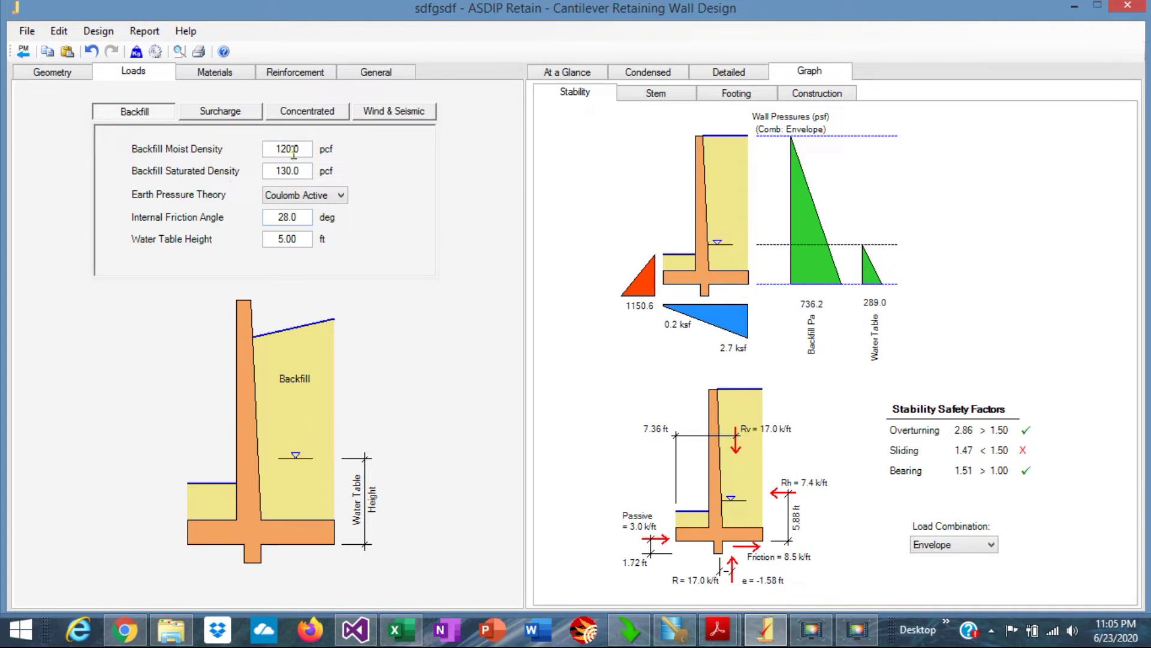
click(345, 196)
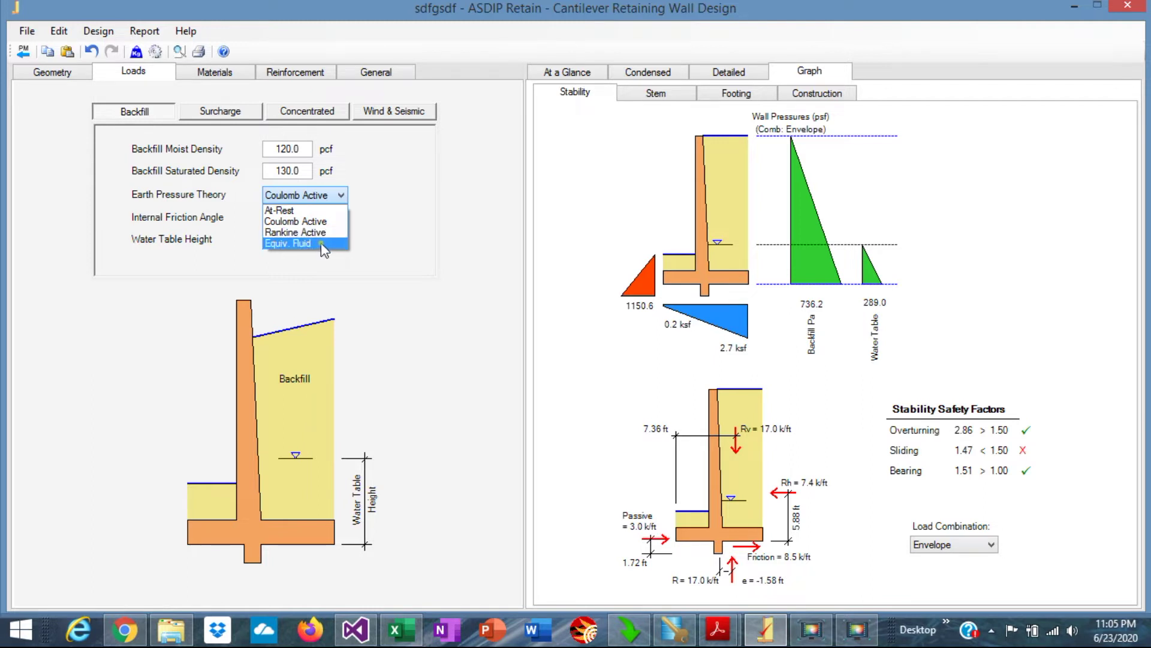
click(140, 291)
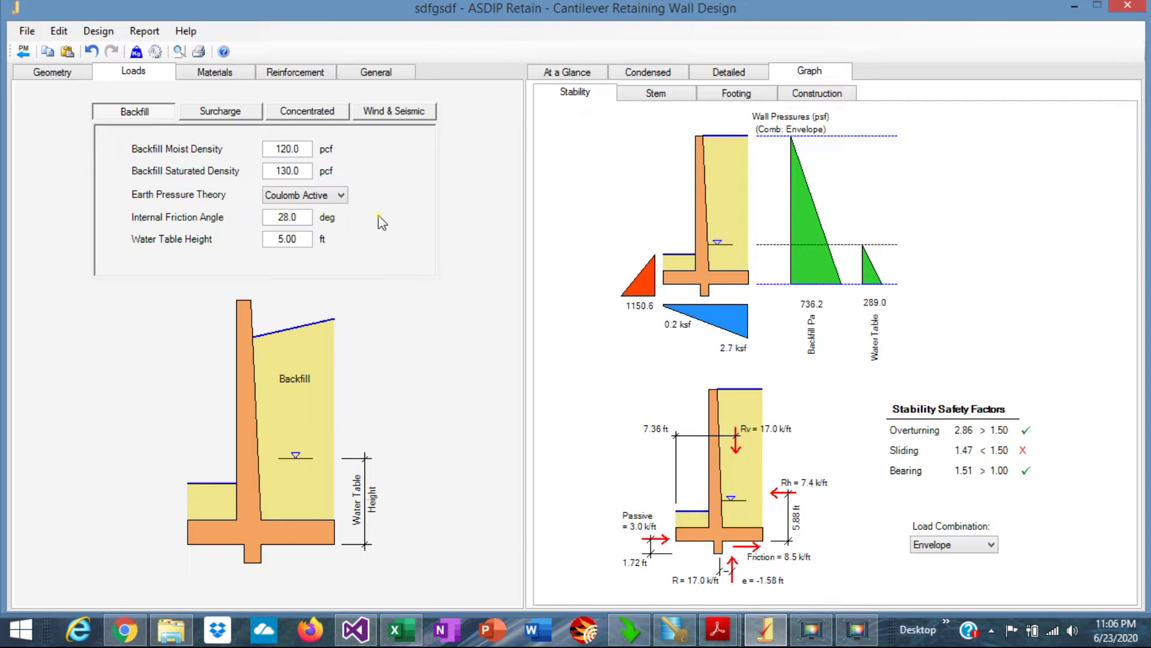
click(220, 113)
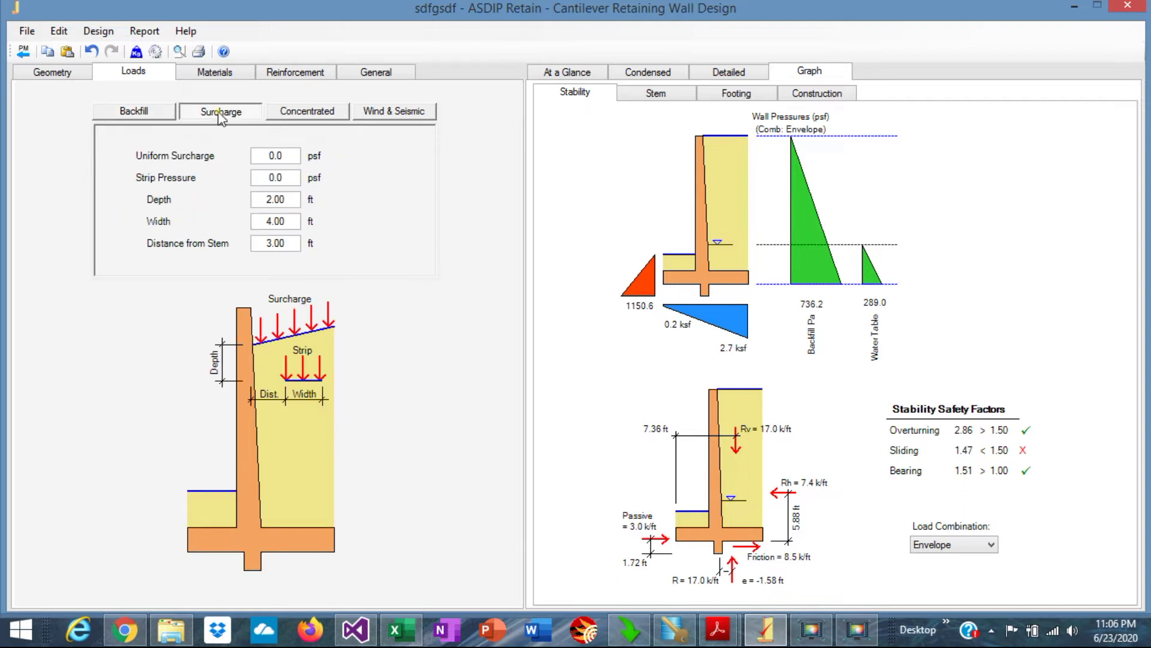
Inspect the surcharge strip pressure and width, then the concentrated and wind/seismic load inputs.
click(265, 176)
click(286, 221)
click(307, 111)
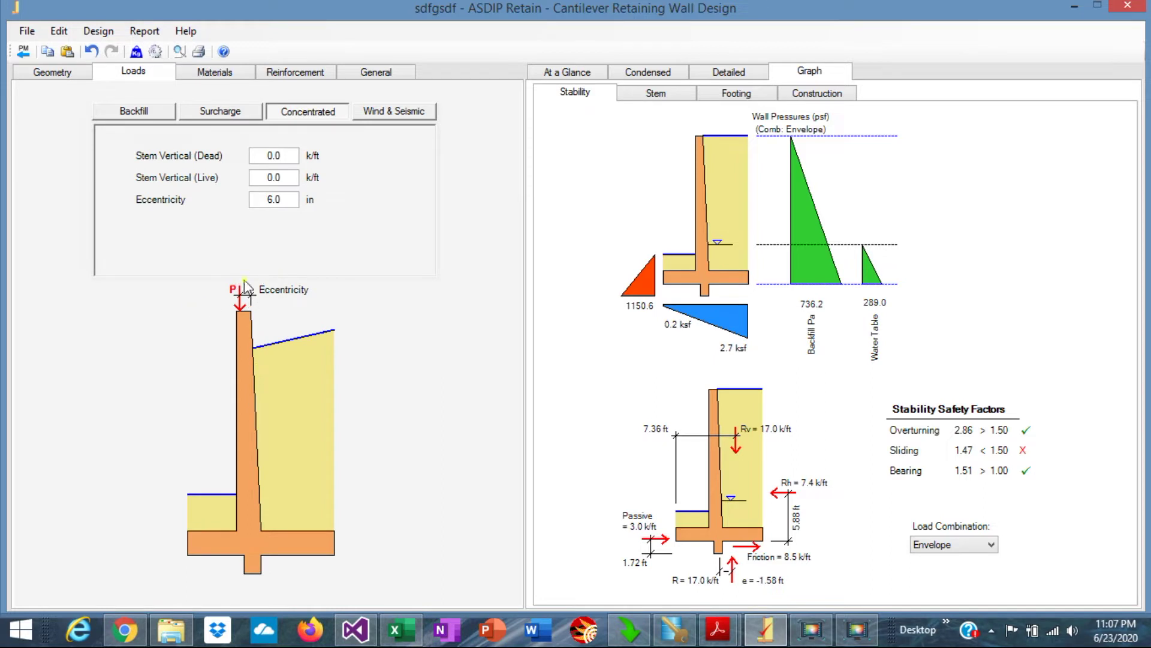
click(392, 113)
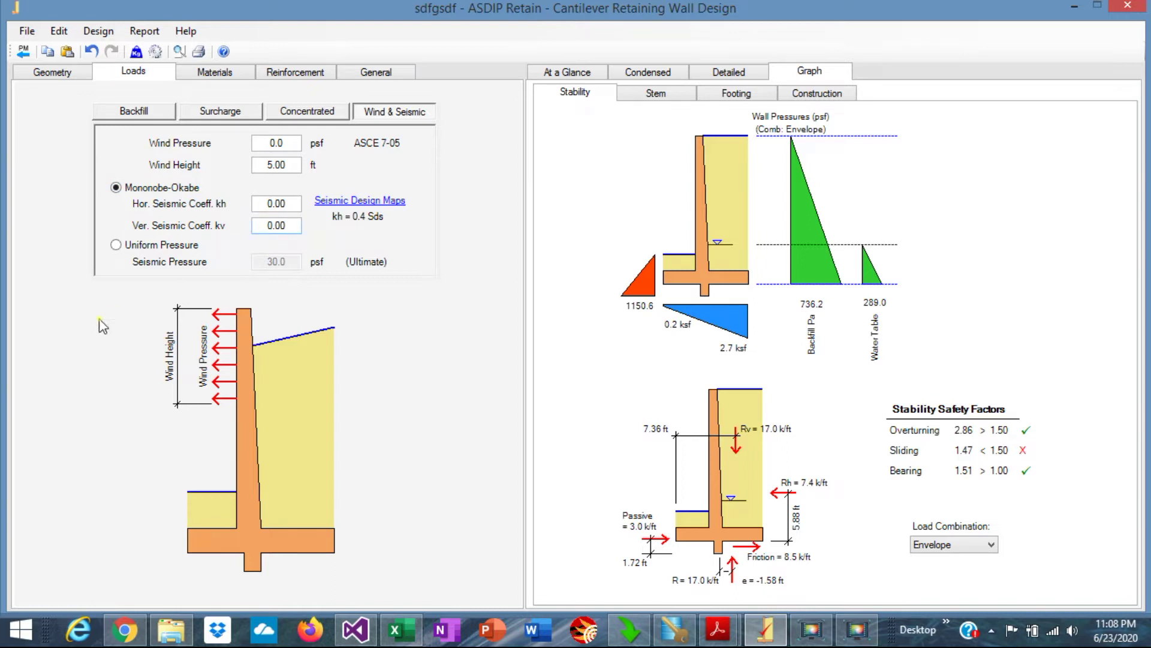
Use a 30.0 psf uniform seismic pressure instead of Mononobe-Okabe.
click(116, 245)
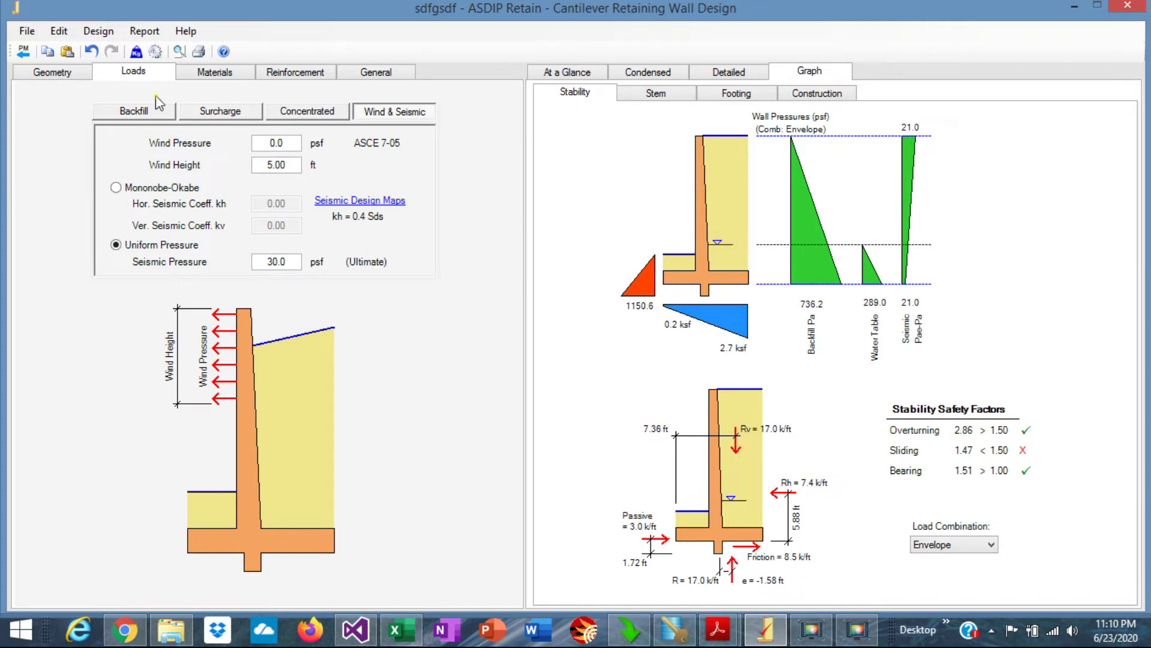
click(213, 73)
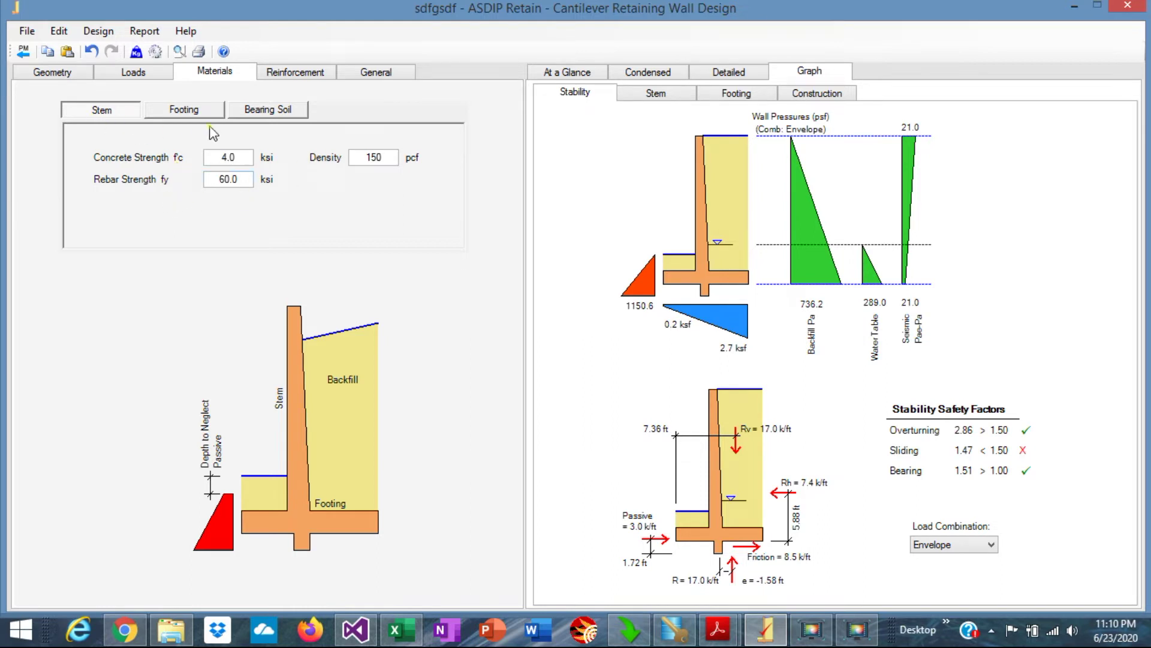
Check footing materials and 4.0 ksf bearing soil, then display stem pressure, moment and shear diagrams.
click(185, 113)
click(268, 111)
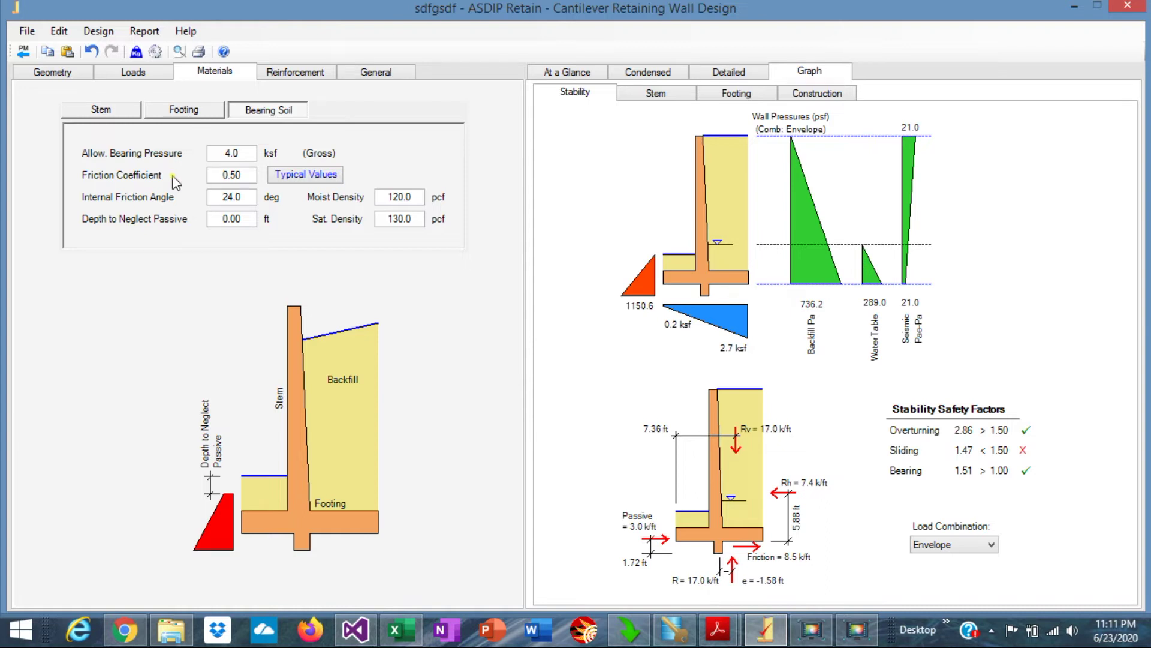
click(657, 95)
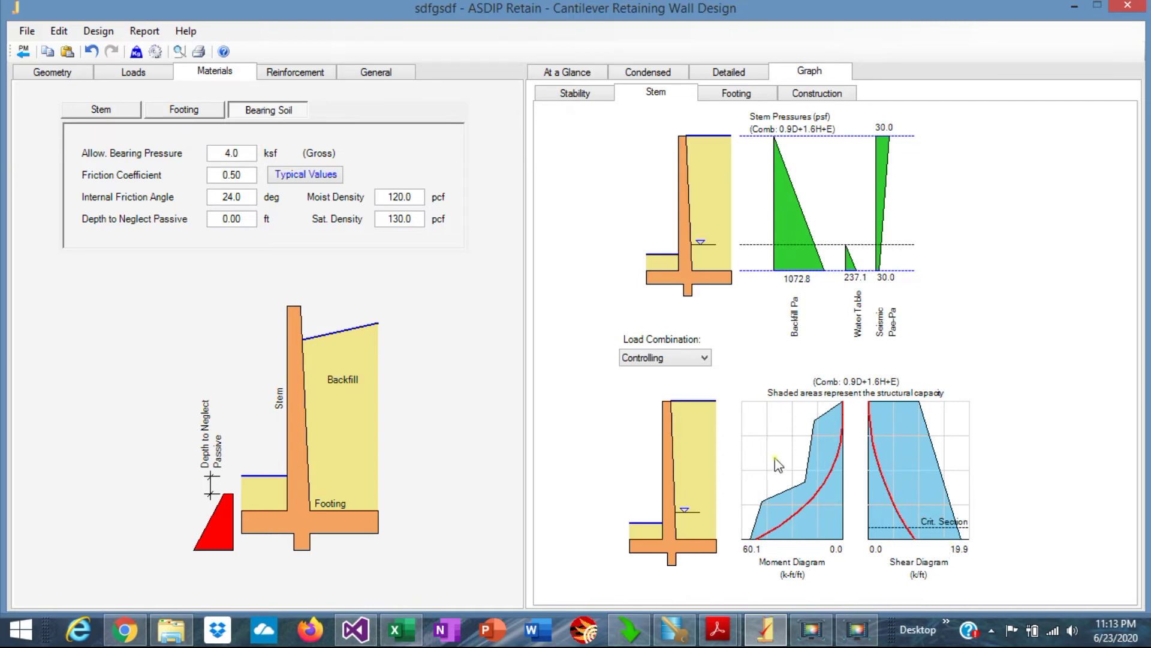
Leave the load combination unchanged and display footing toe and heel ratios, heel flexure failing at 1.19.
click(705, 358)
click(707, 359)
click(737, 94)
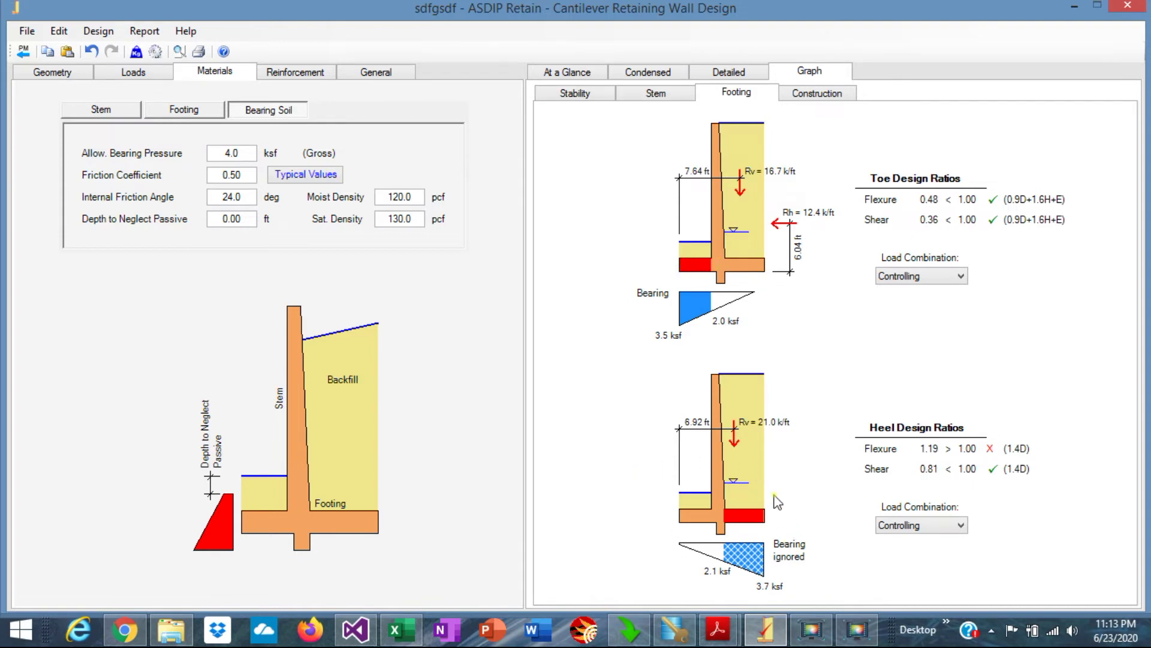
click(296, 72)
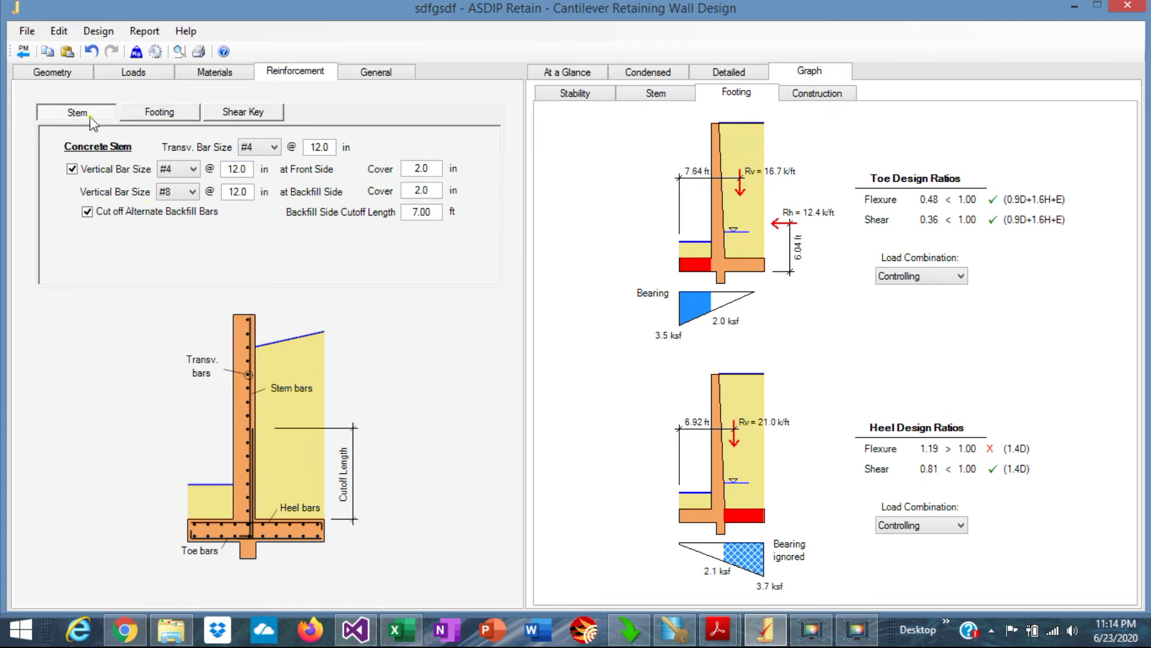
Review the footing toe/heel and shear key bars, ending on the stem reinforcement inputs.
click(173, 117)
click(252, 114)
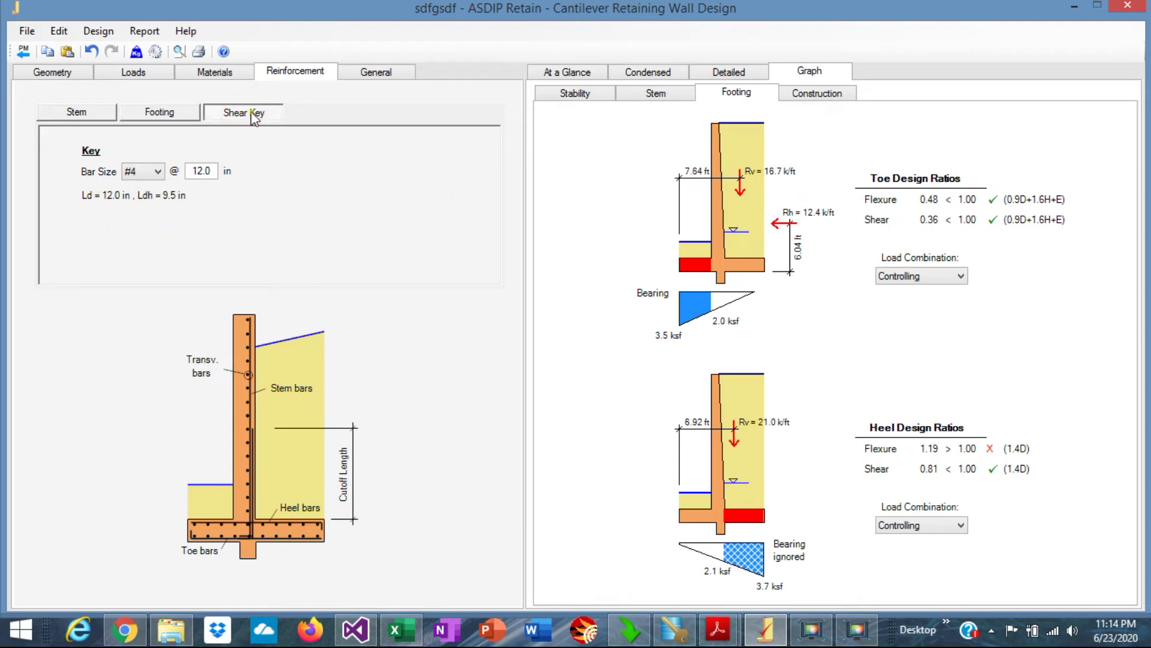
click(163, 114)
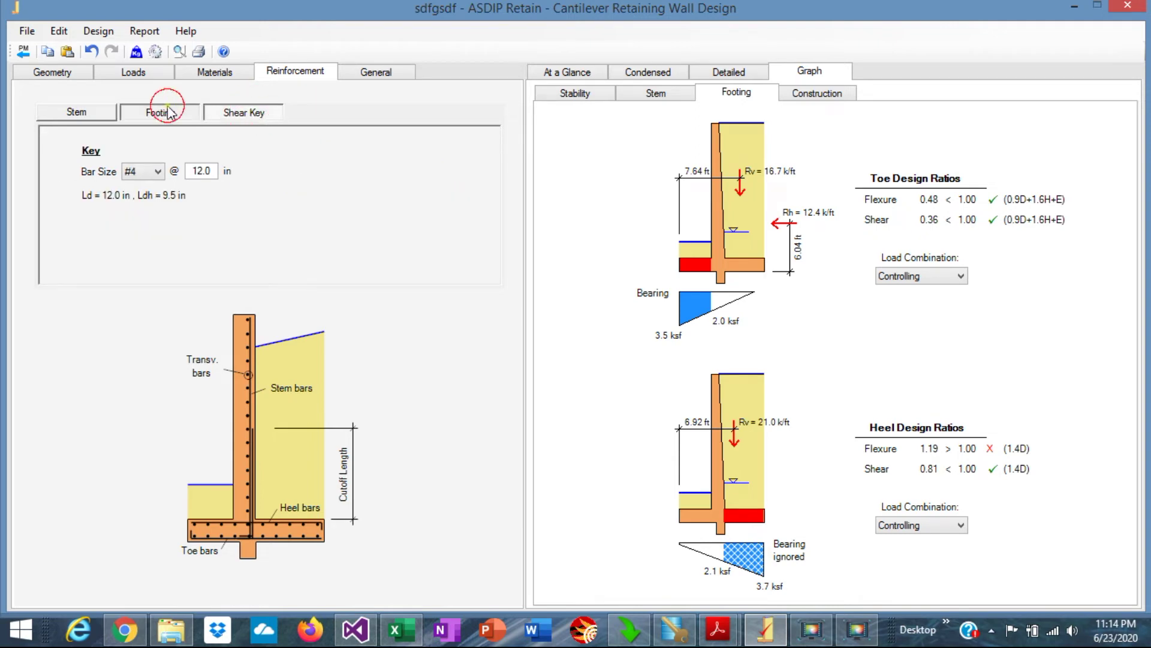
click(78, 114)
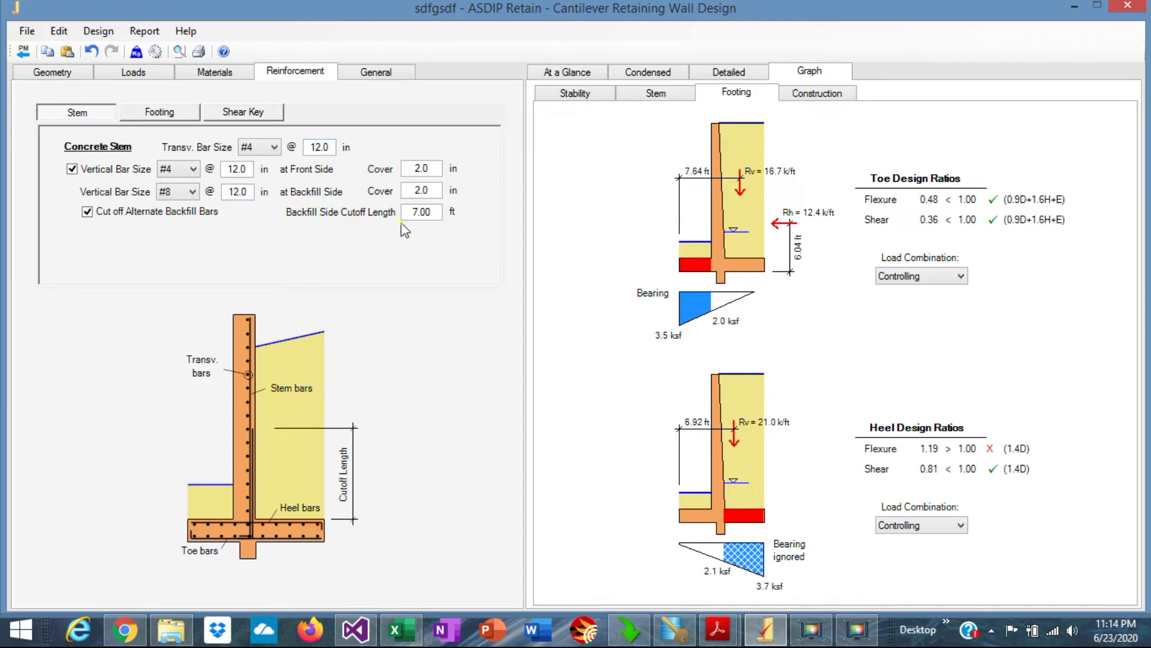
Display the construction drawings showing wall section and elevation reinforcement.
click(831, 95)
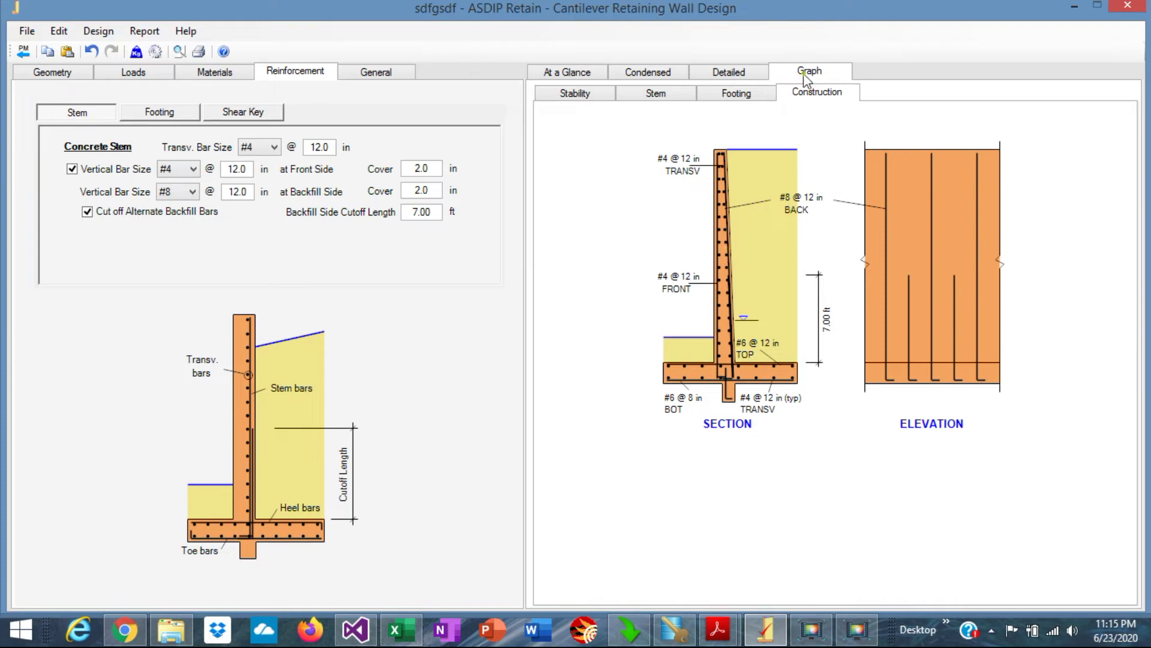
Review the at-a-glance summary of geometry, stability, bearing, shear and reinforcement checks.
click(567, 73)
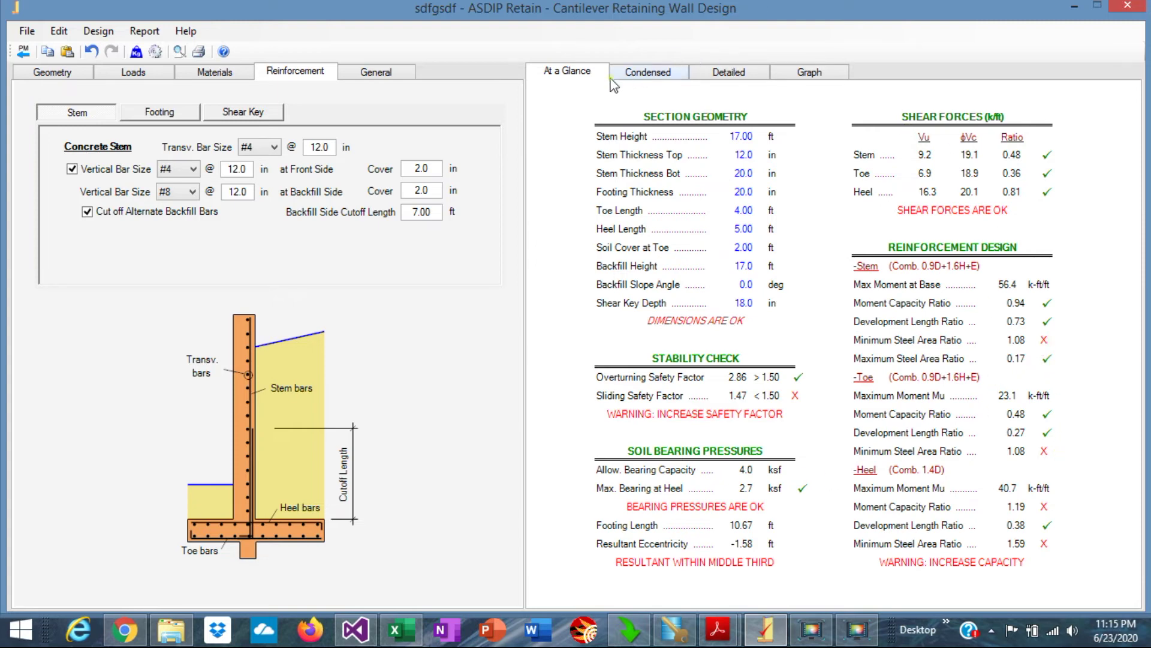
click(657, 80)
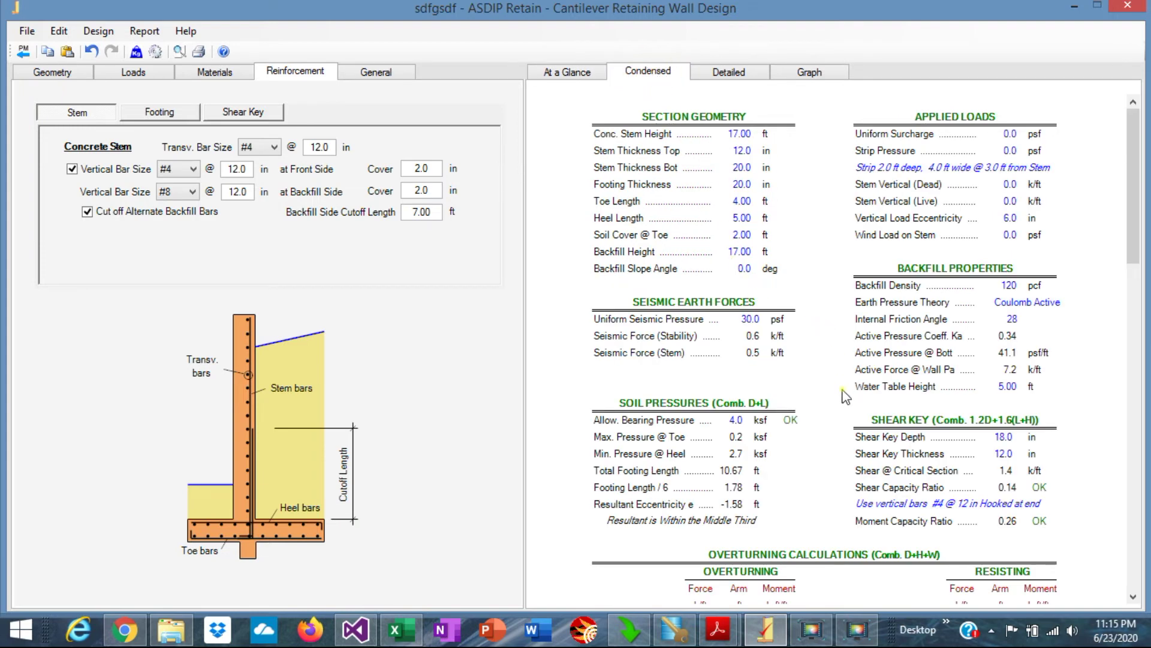
scroll(845, 395, down, 5)
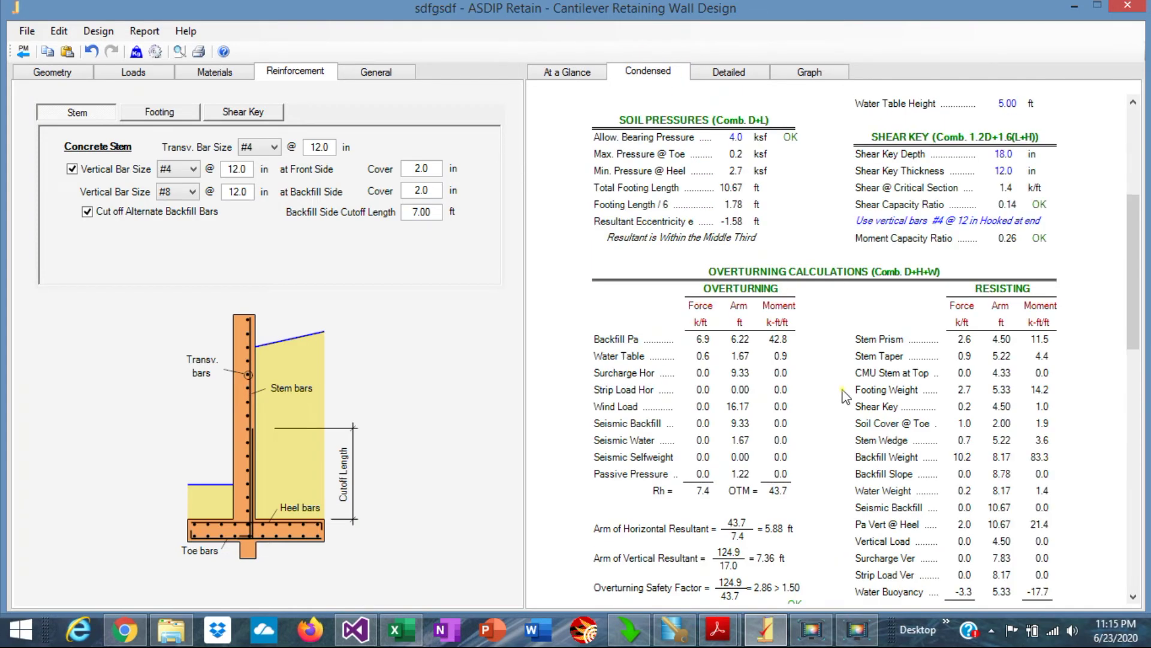
scroll(845, 395, down, 14)
scroll(845, 396, up, 5)
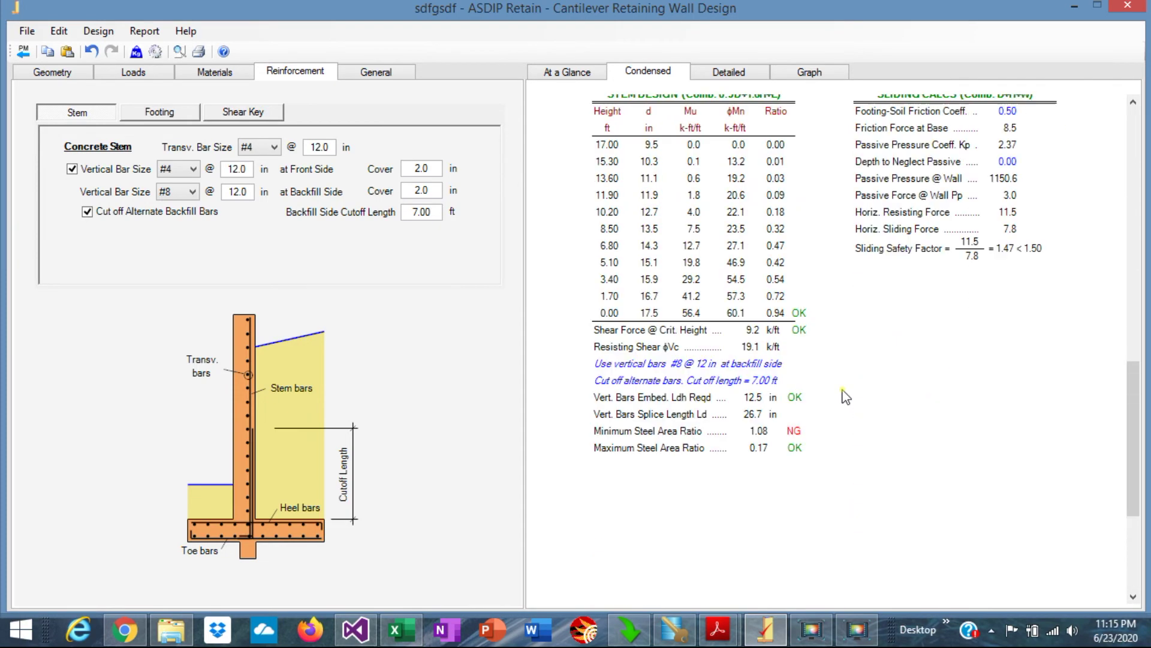
scroll(845, 395, down, 4)
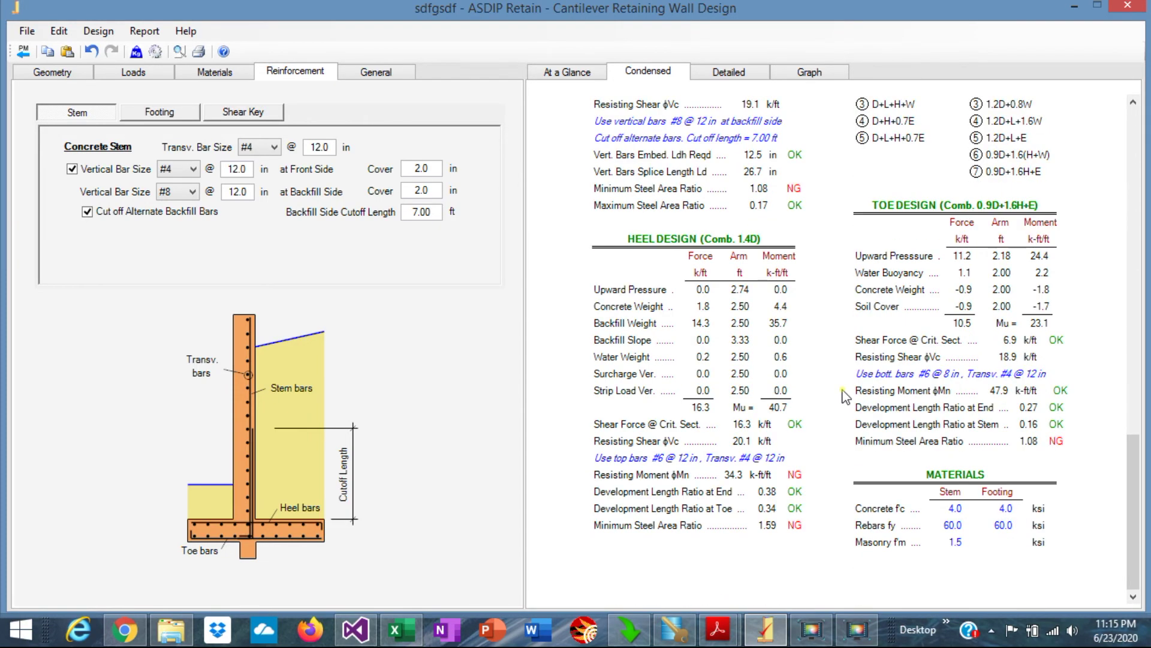
scroll(845, 396, up, 10)
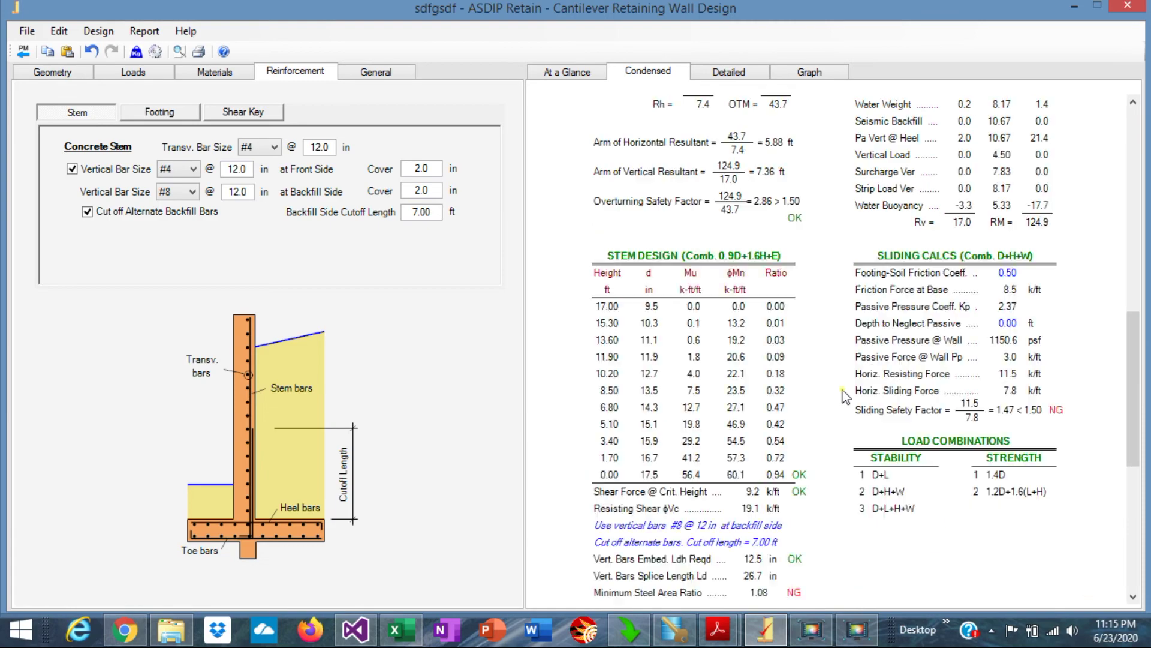
scroll(845, 396, up, 2)
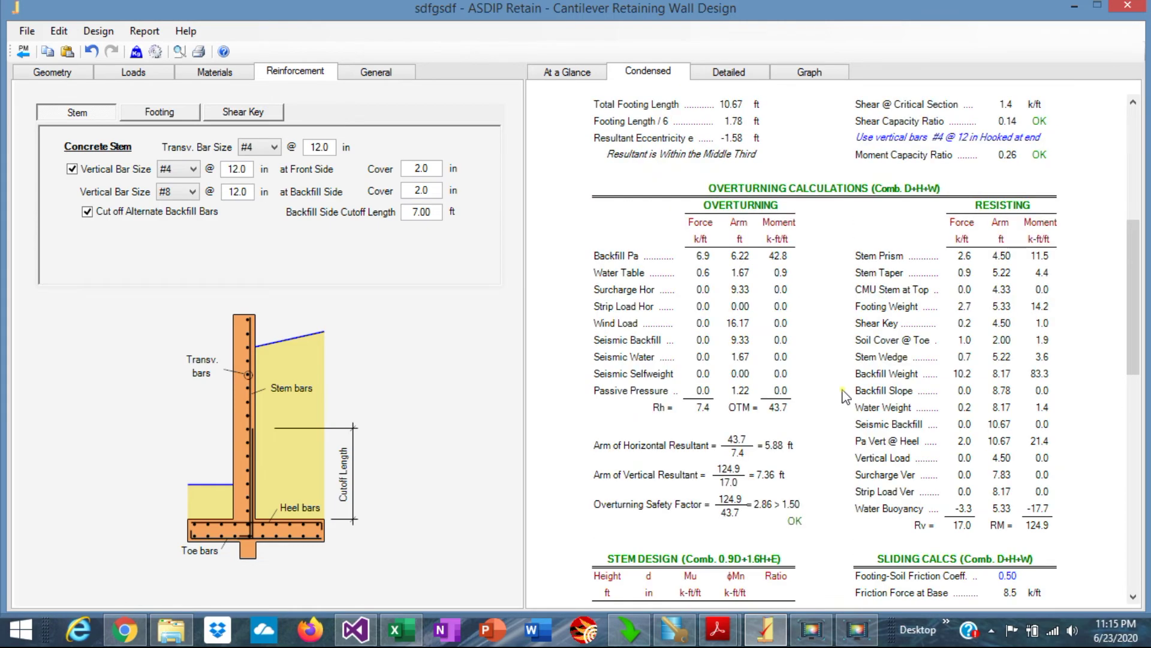
scroll(846, 396, up, 6)
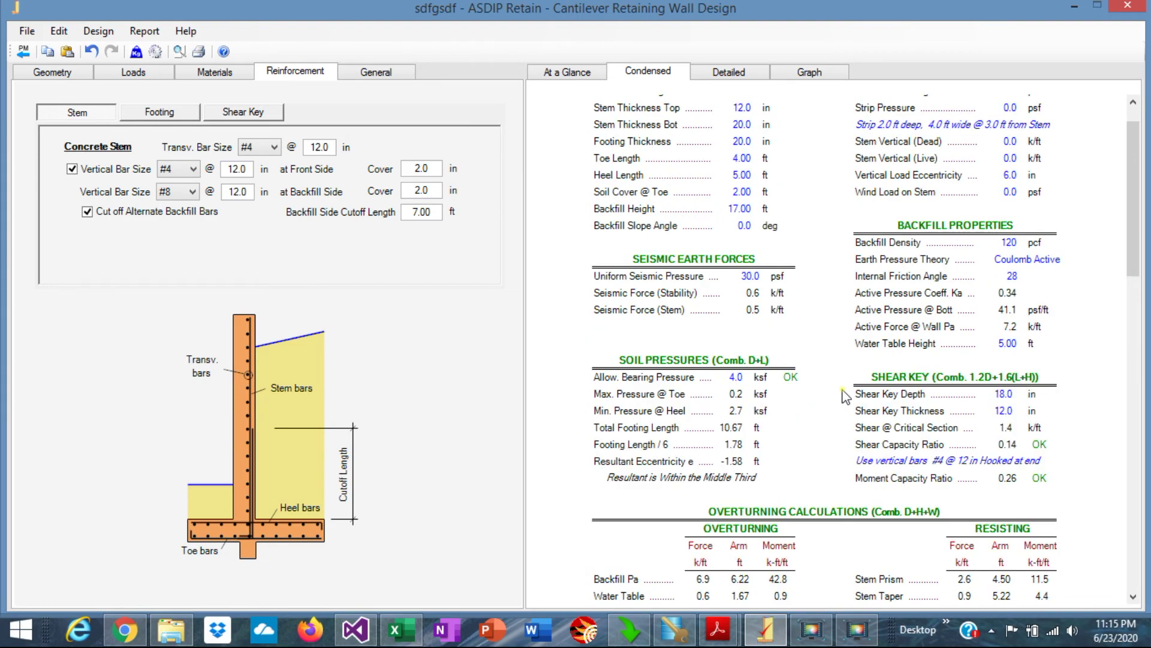
scroll(846, 396, up, 1)
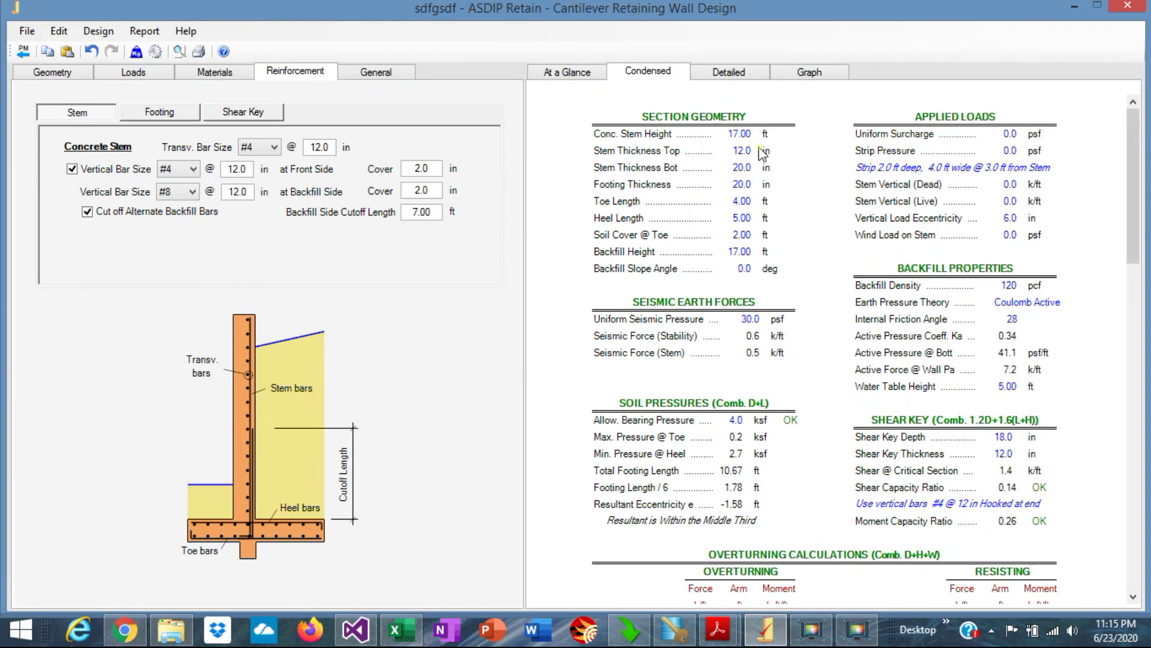
click(729, 73)
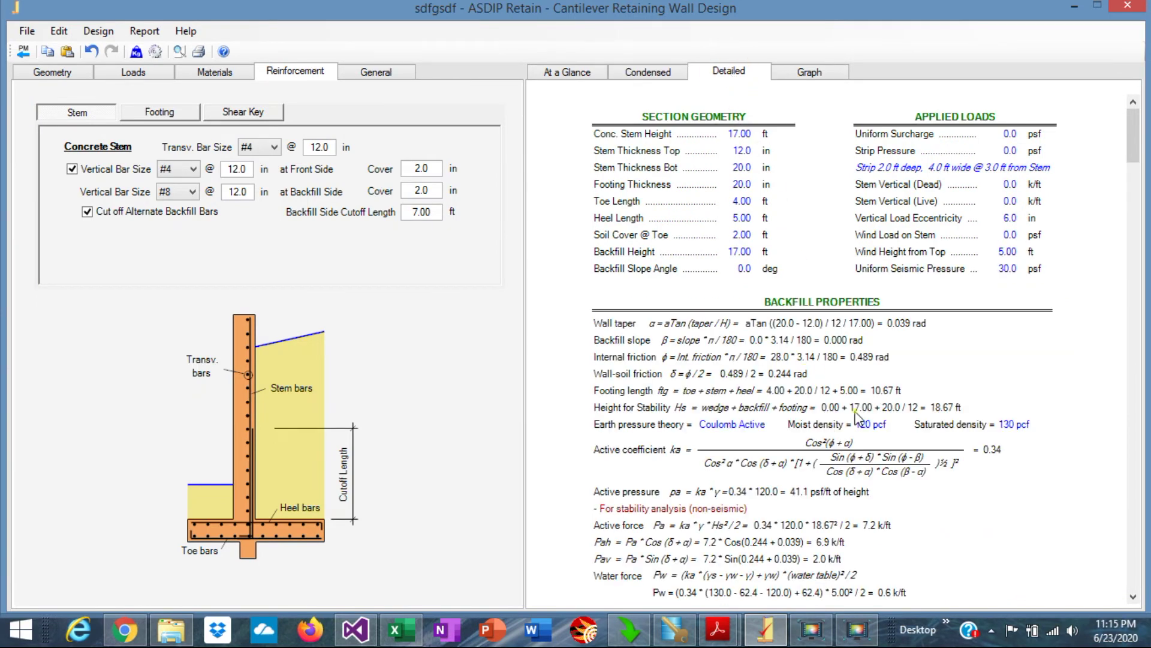
Scroll through the detailed calculation report, then return to stability graphs showing sliding 1.47 failing.
scroll(857, 414, down, 4)
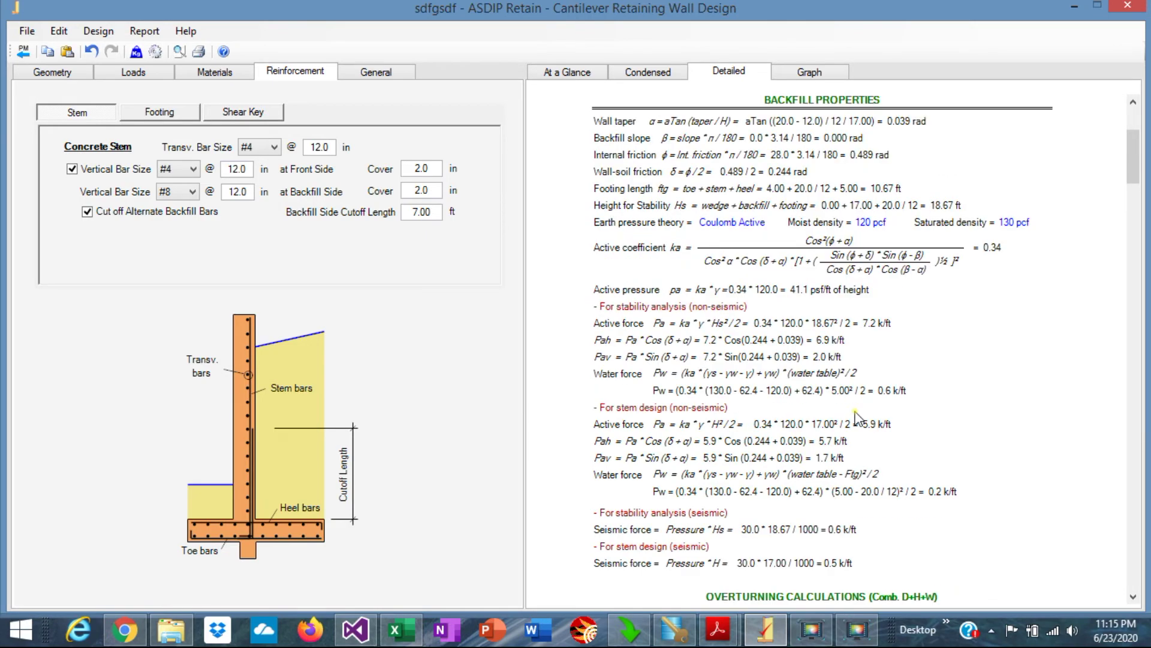
scroll(858, 417, down, 15)
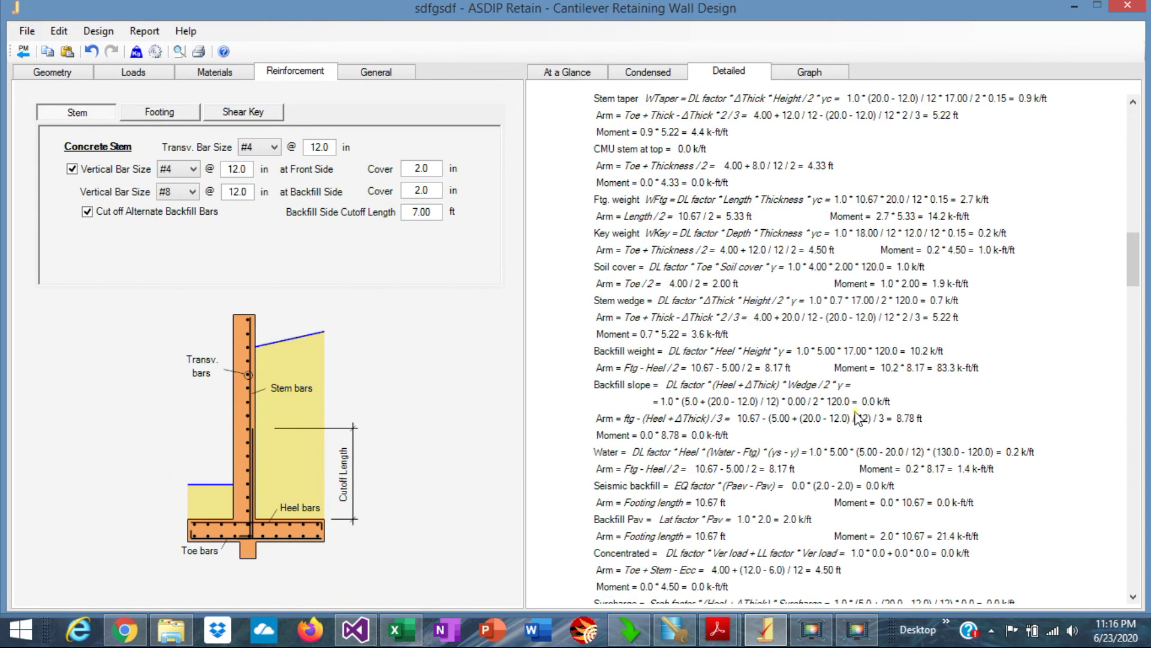
scroll(857, 418, down, 15)
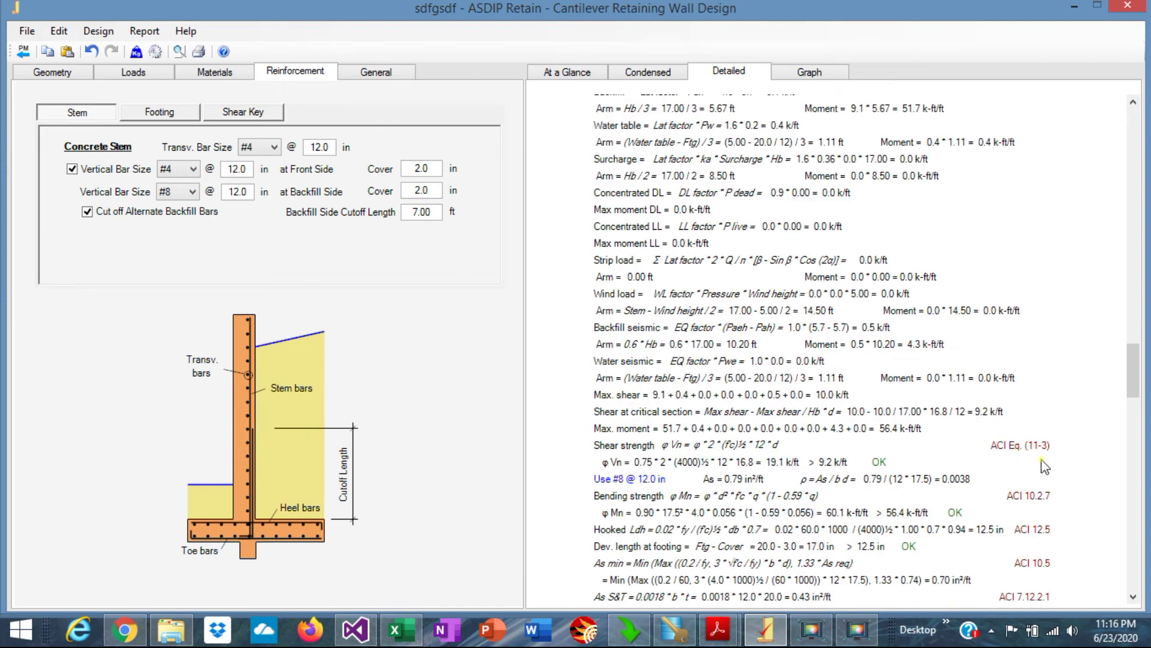
scroll(1044, 467, down, 15)
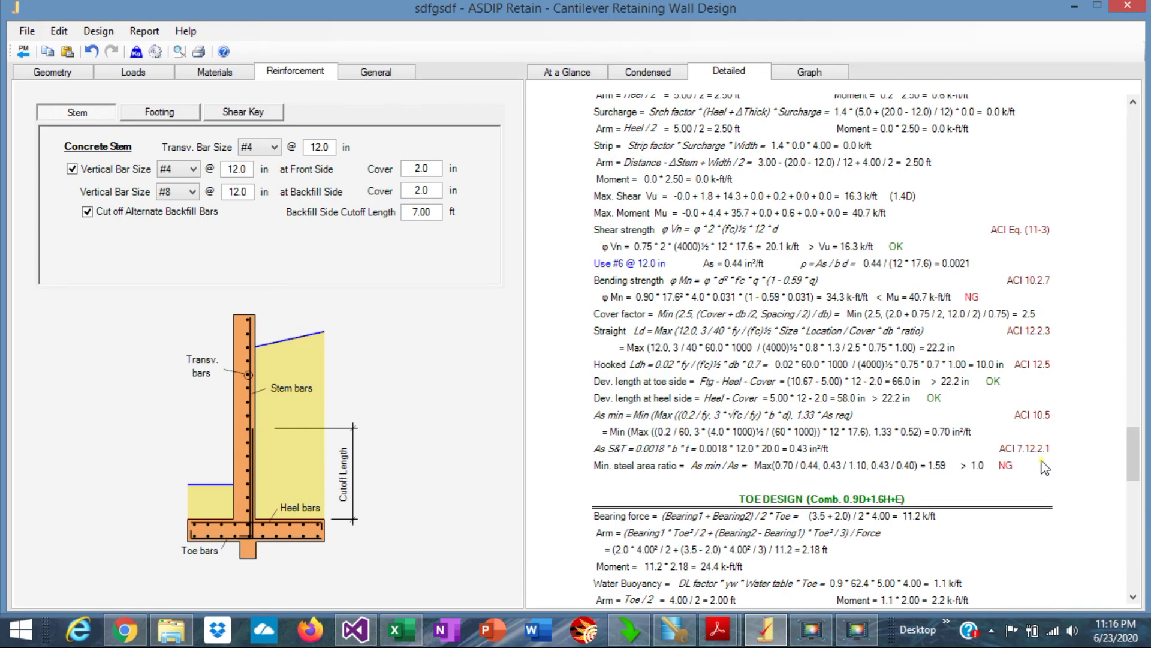
scroll(1044, 468, down, 15)
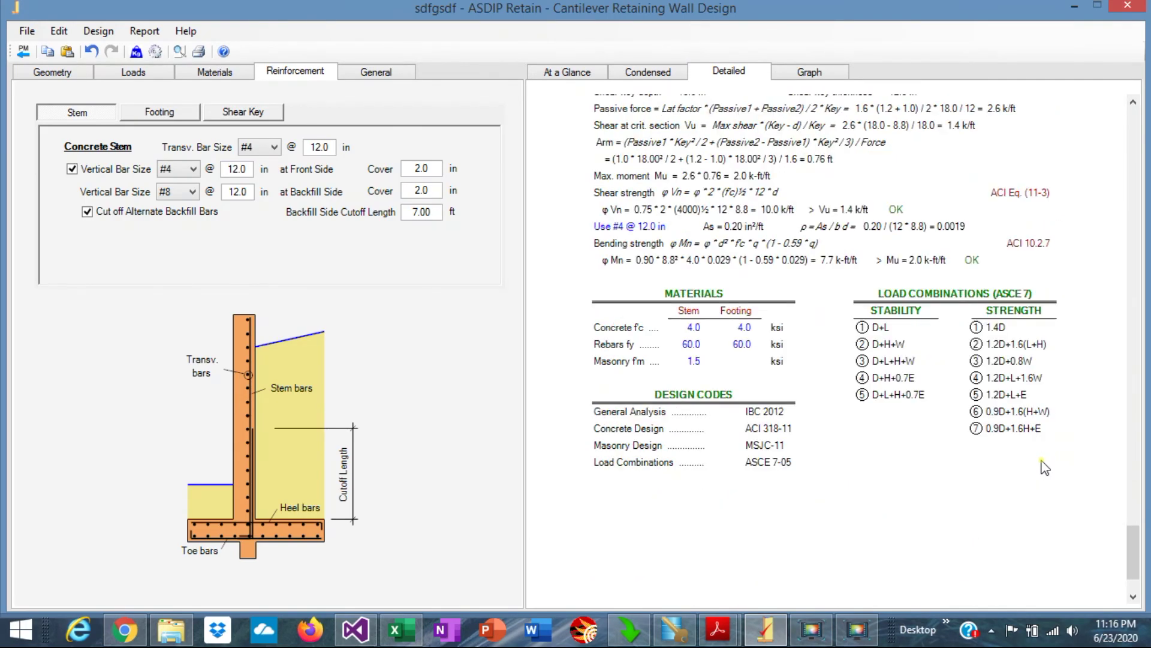
scroll(1044, 467, up, 20)
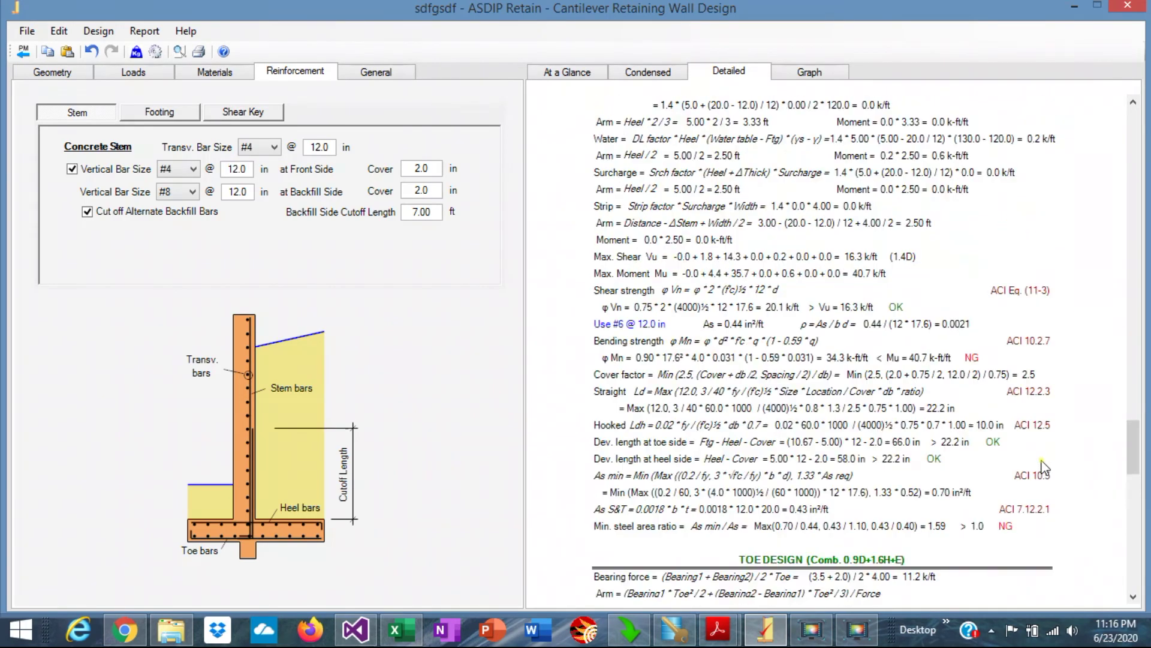
click(810, 72)
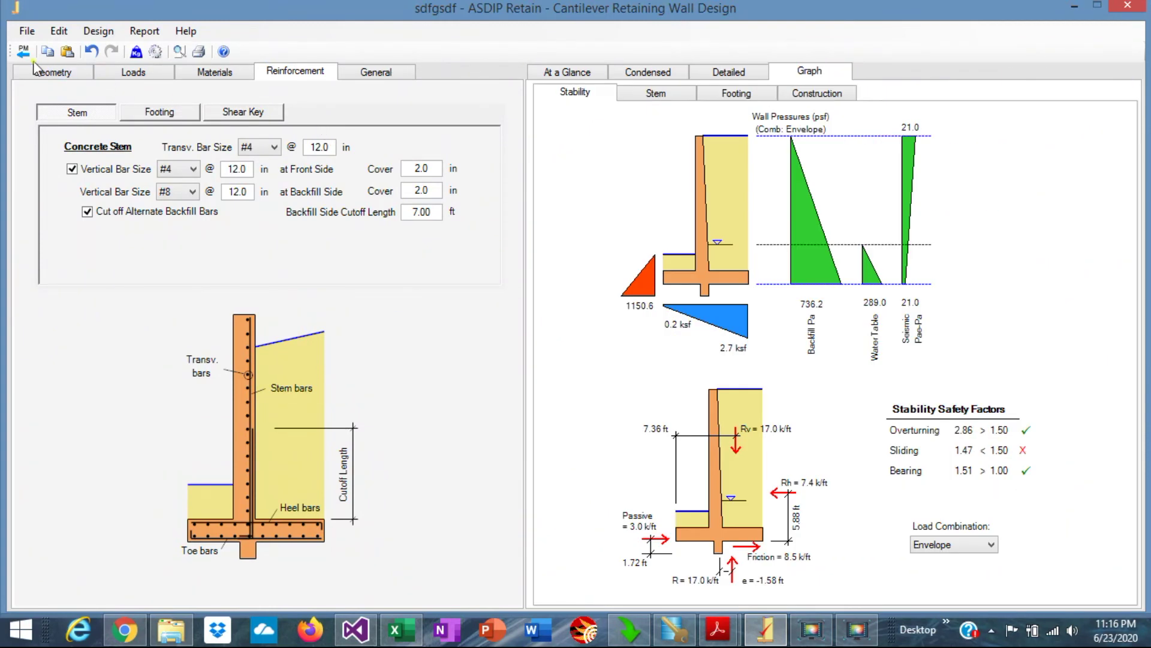
Turn on 'Wall is supported on piles' in the footing geometry so piles replace the shear key.
click(55, 73)
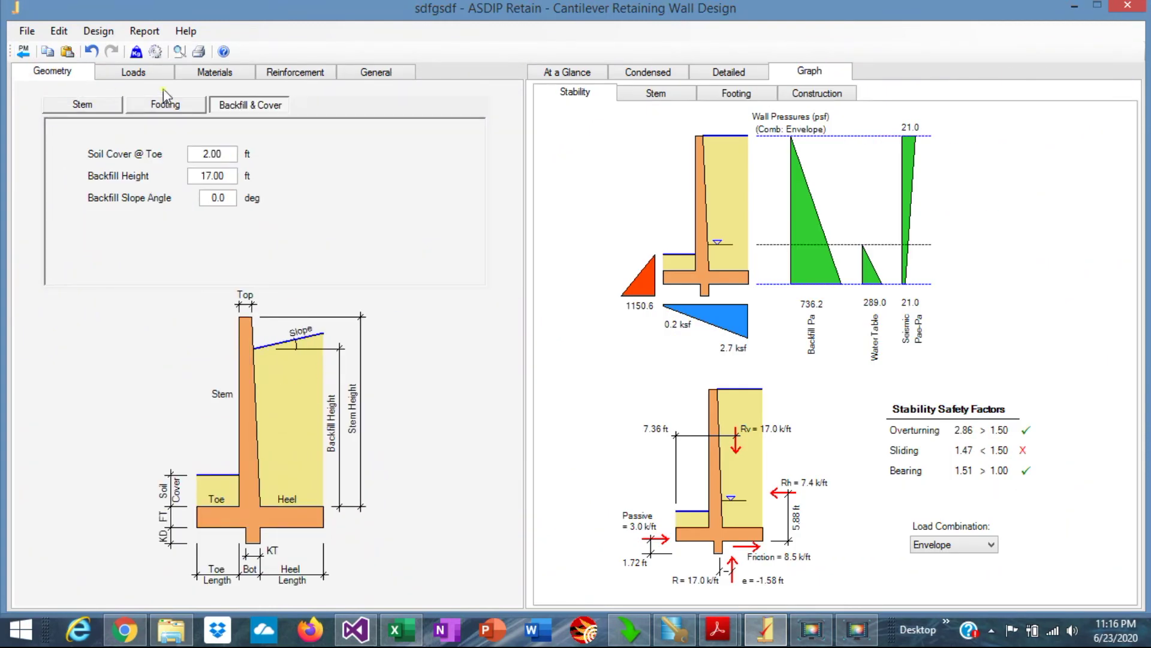
click(171, 106)
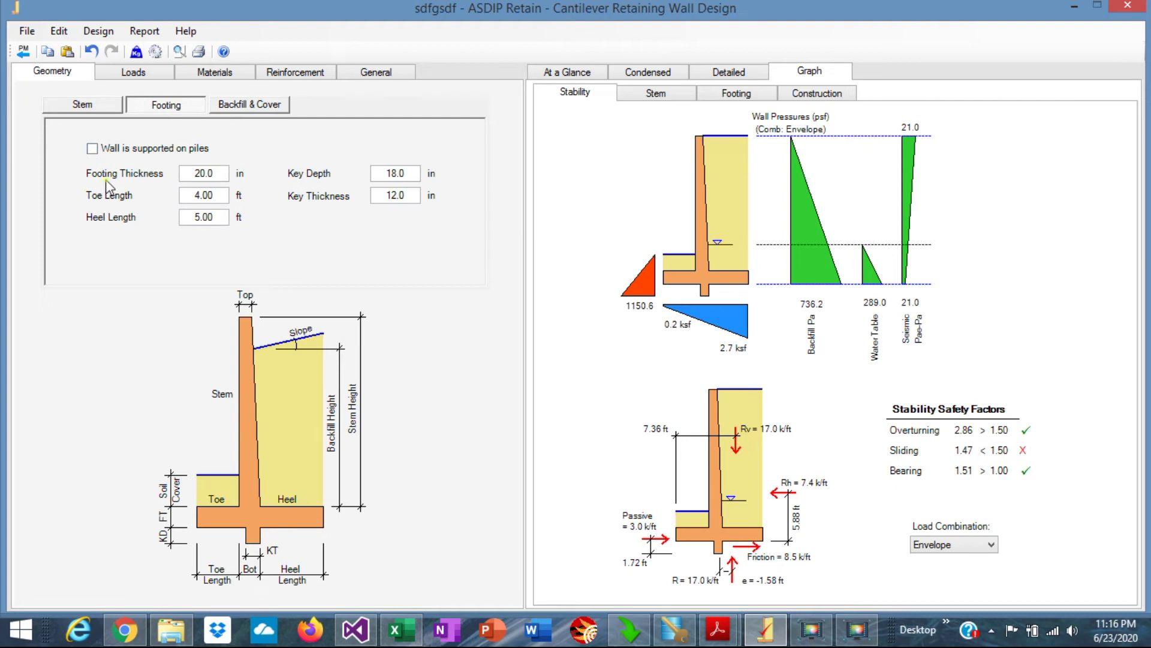
click(92, 149)
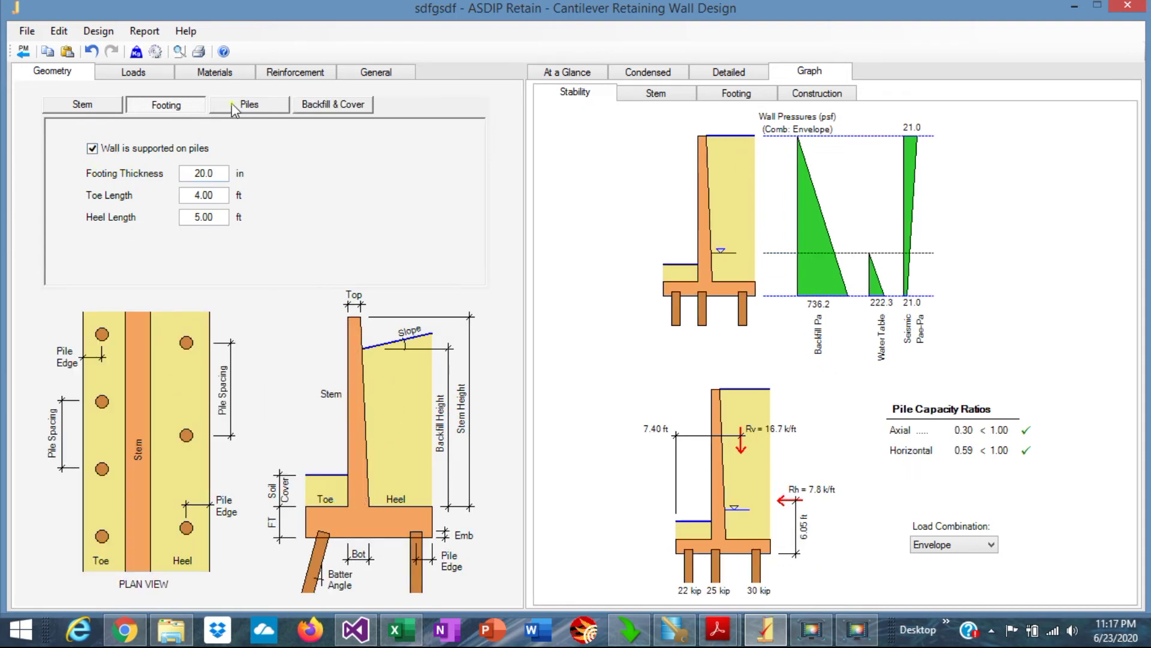
Keep round piles and batter the toe row at 20°, bringing the horizontal ratio to 0.49.
click(259, 106)
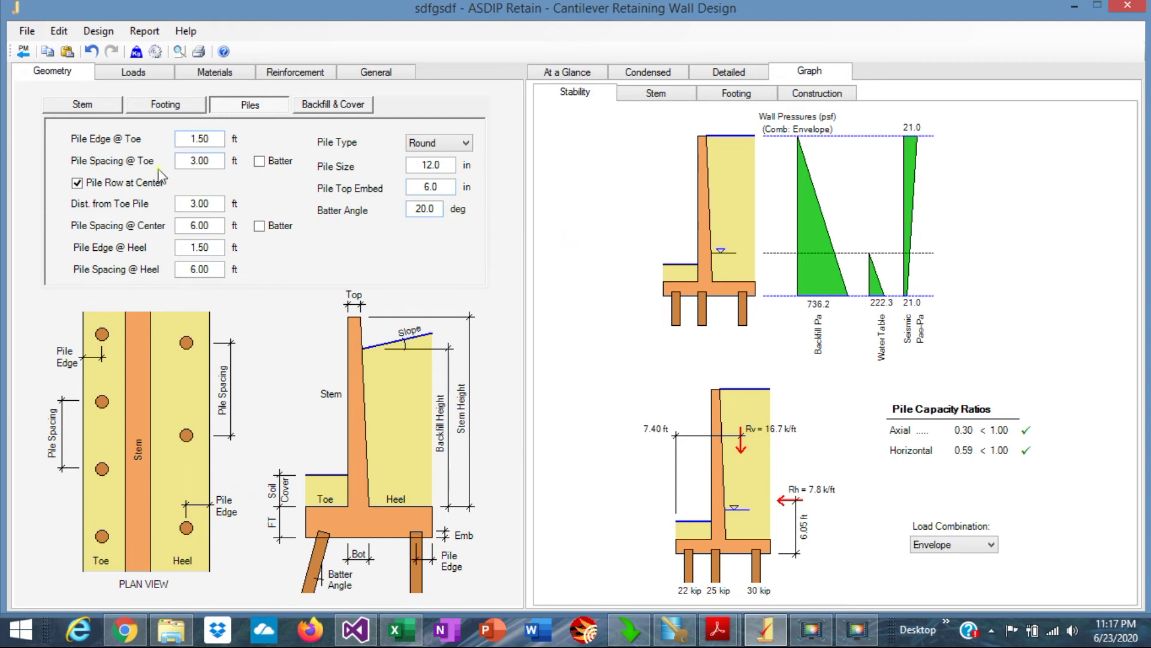
click(468, 145)
click(470, 151)
click(259, 161)
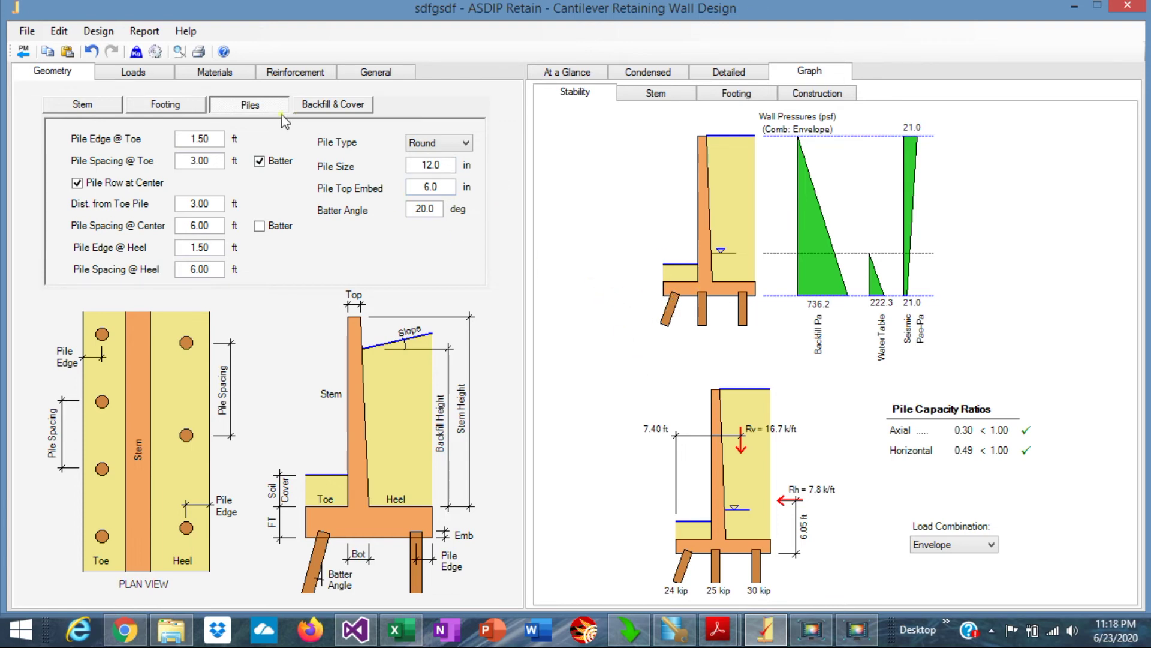
click(216, 72)
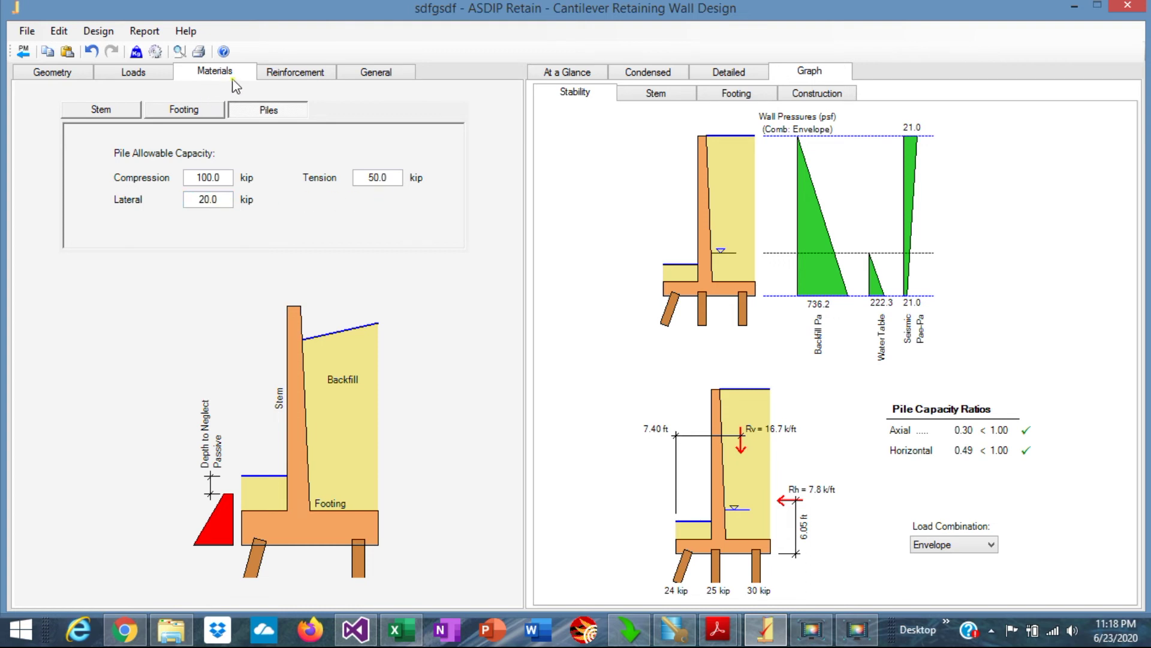
Bring up the stem reinforcement inputs showing #4 front and #8 backfill bars at 12.0 in.
click(297, 73)
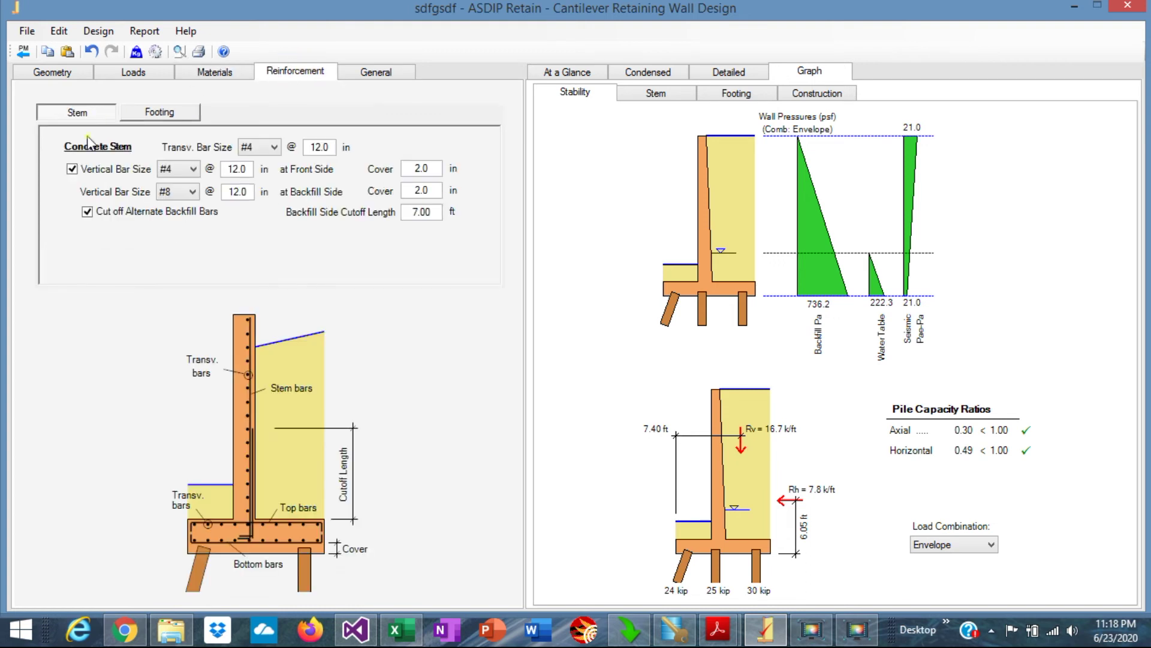
Review the pile-cap reinforcement of #6 top and bottom bars at 12 in.
click(167, 116)
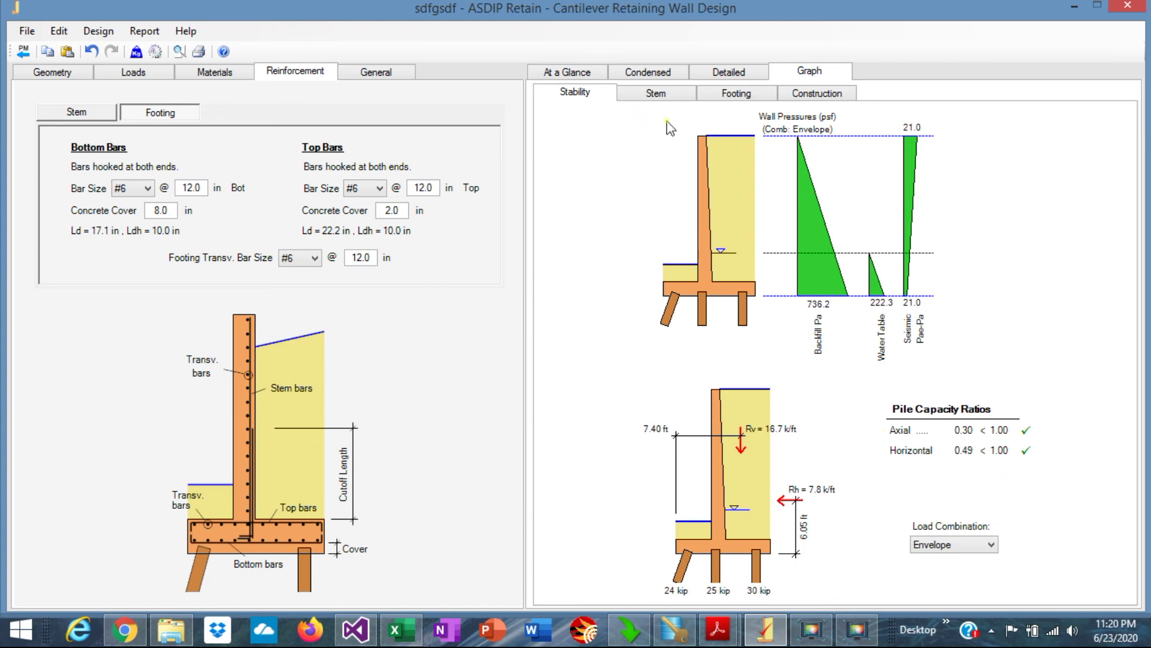
click(748, 96)
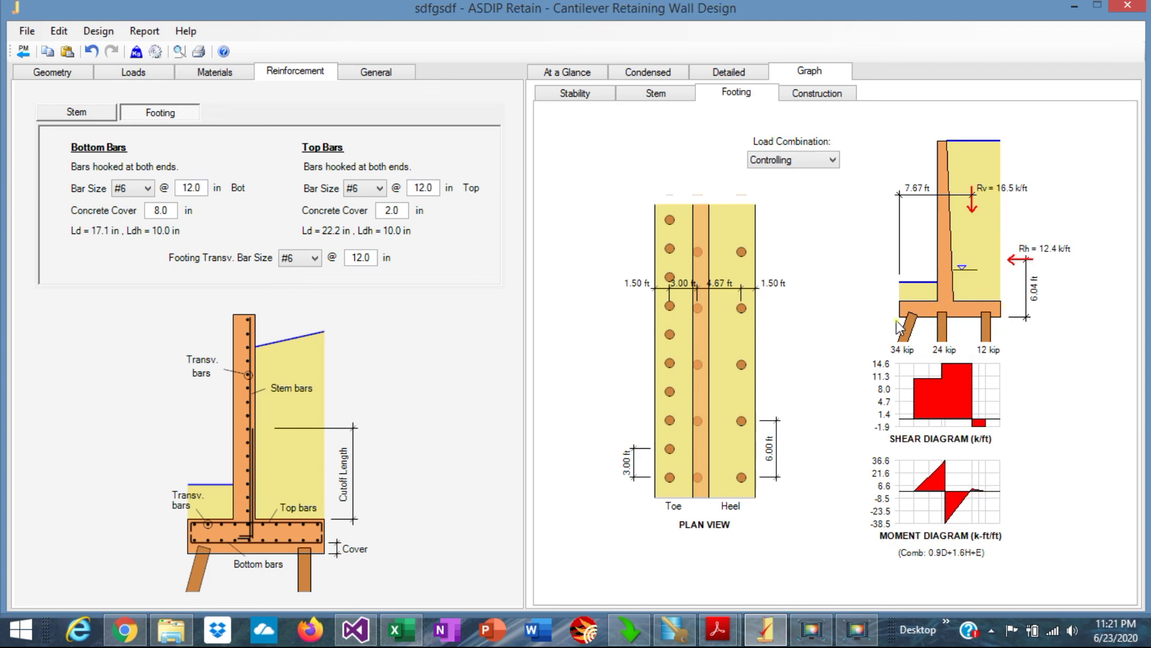
Show the construction drawings of the pile-supported wall with #6 @ 12 in footing bars.
click(810, 99)
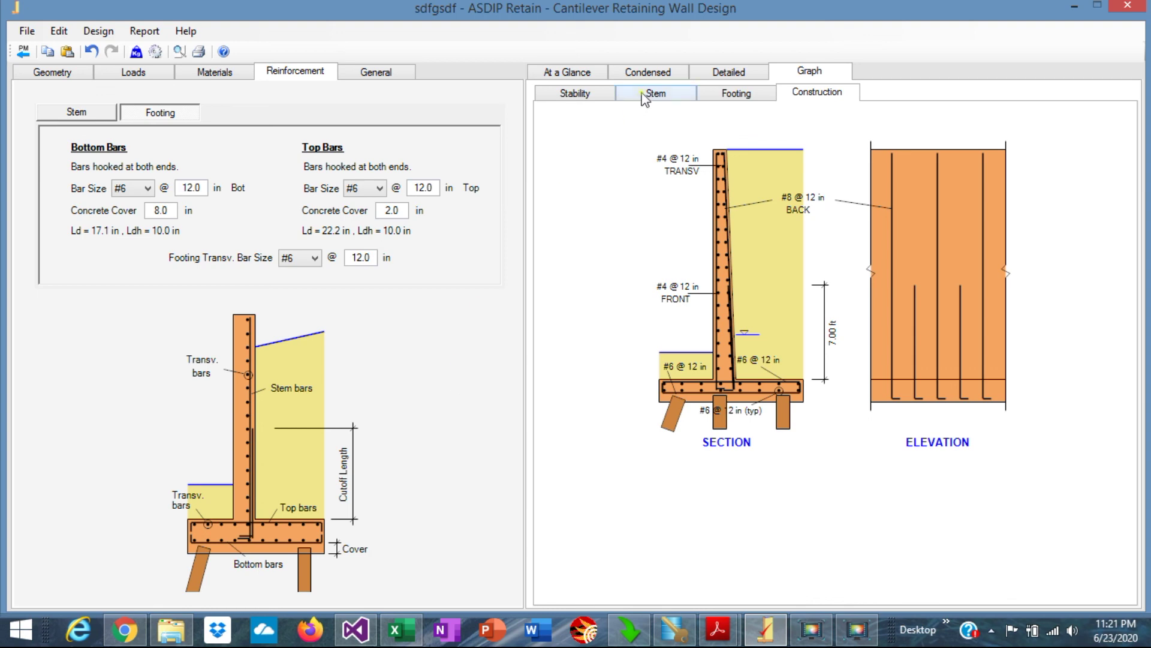
Open the At a Glance summary listing pile axial ratios 0.24, 0.25 and 0.30.
click(579, 76)
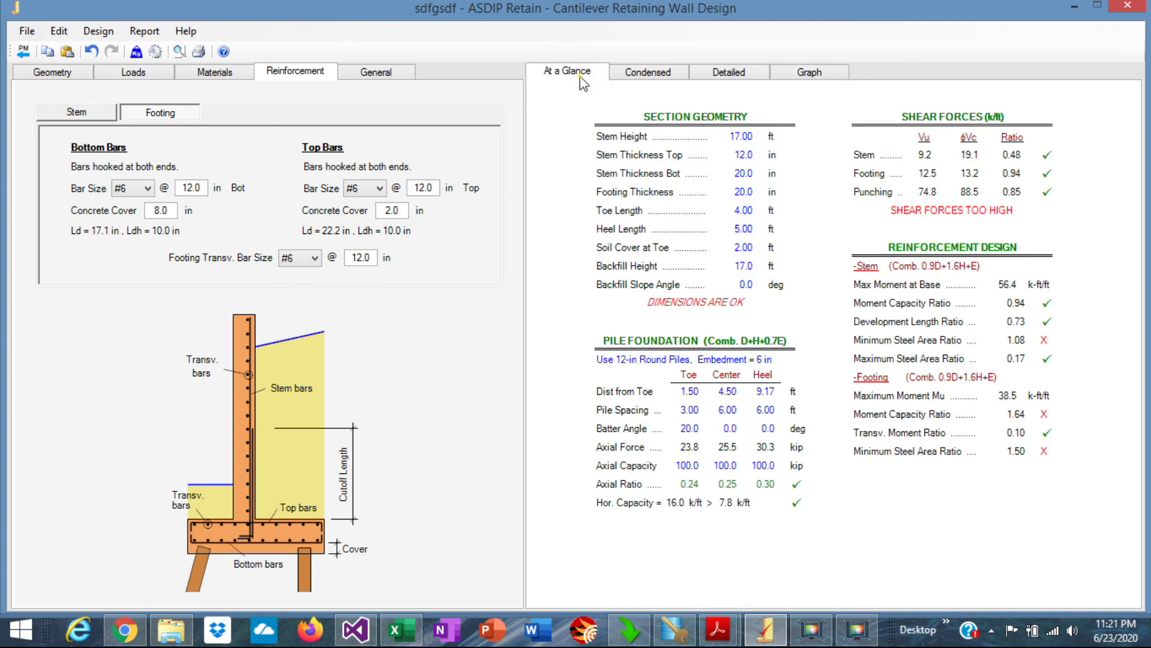
Return to the section and elevation drawings of the pile-supported wall.
click(811, 75)
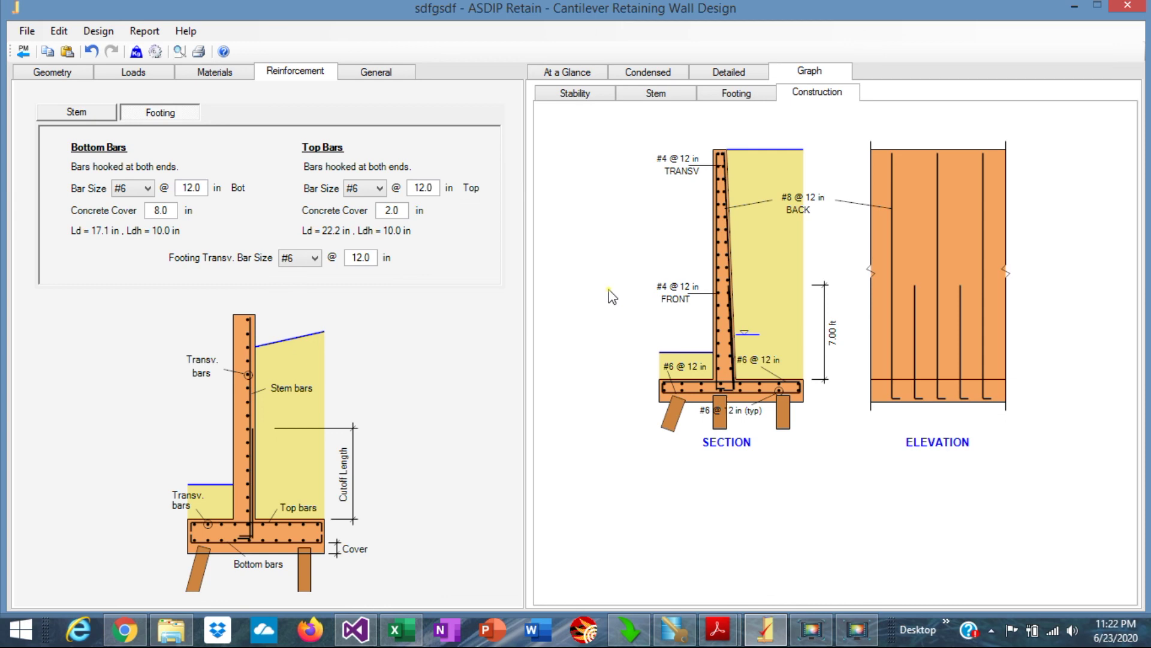